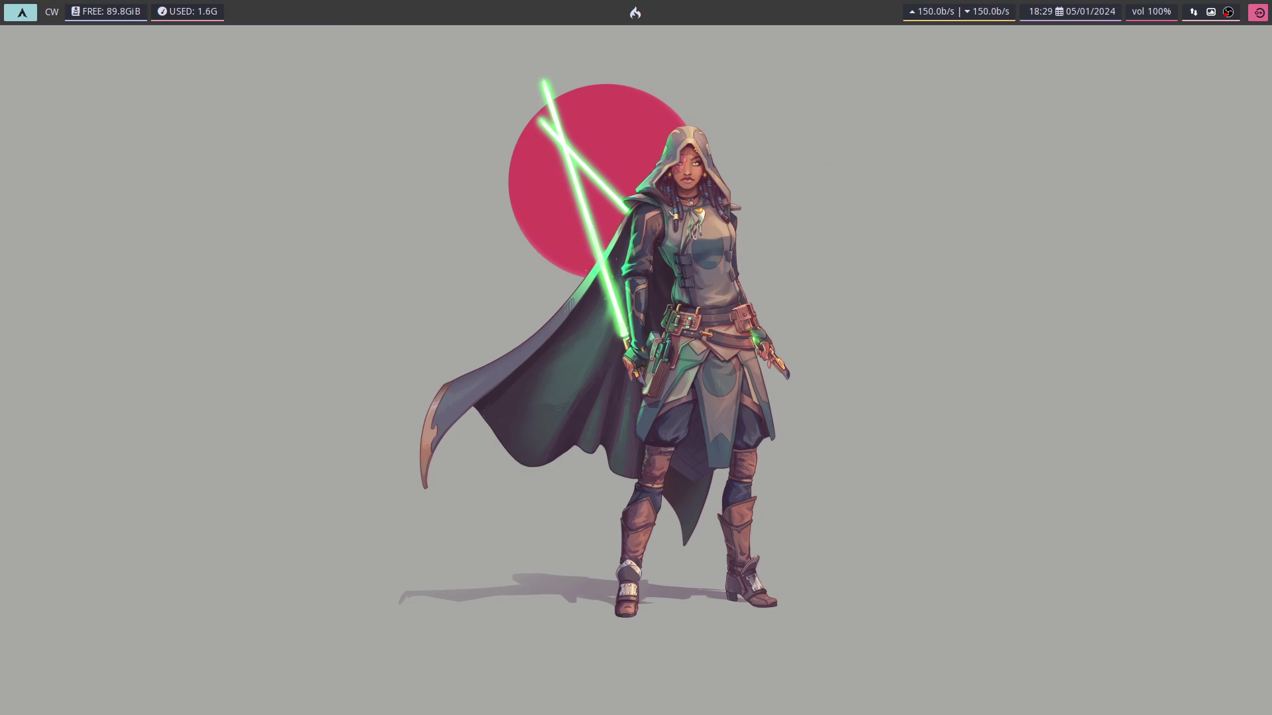
In Alacritty, reinstall nwg-look-bin with yay, choosing option 2 and confirming with the sudo password
key(super+Return)
drag(1053, 293, 524, 269)
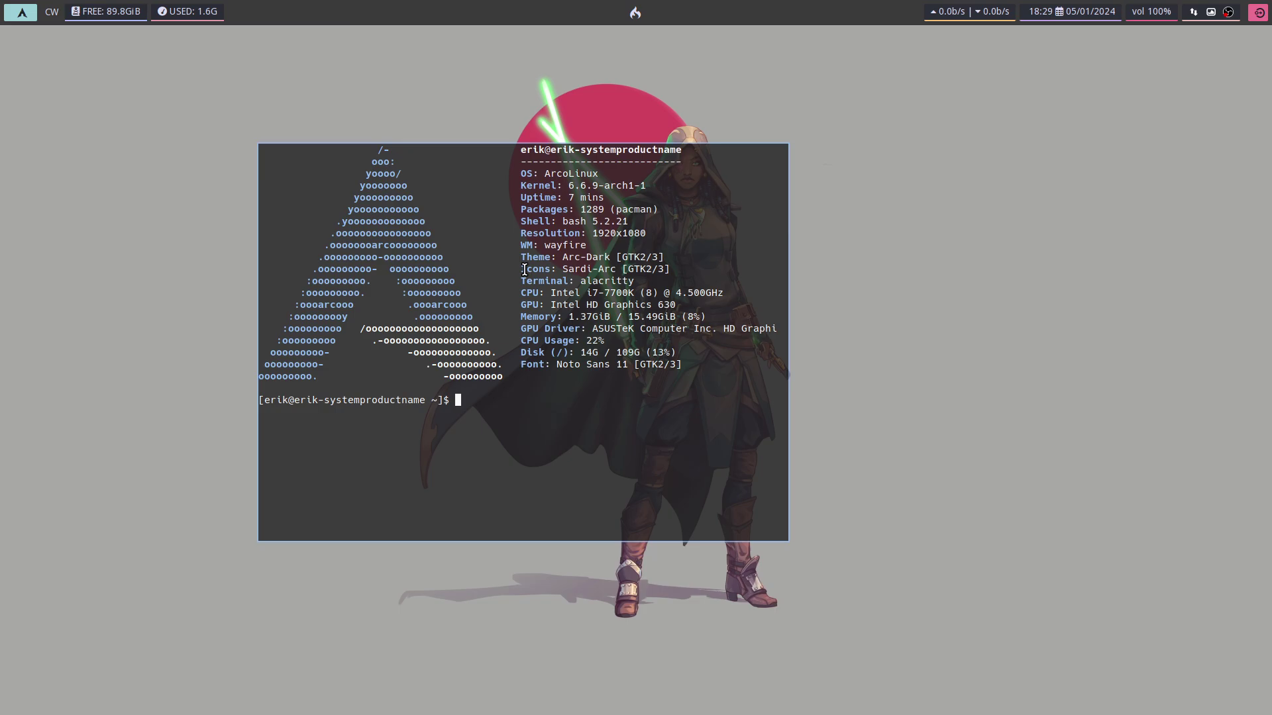
text(y)
text(ay nw)
text(g-loo)
text(k)
key(Return)
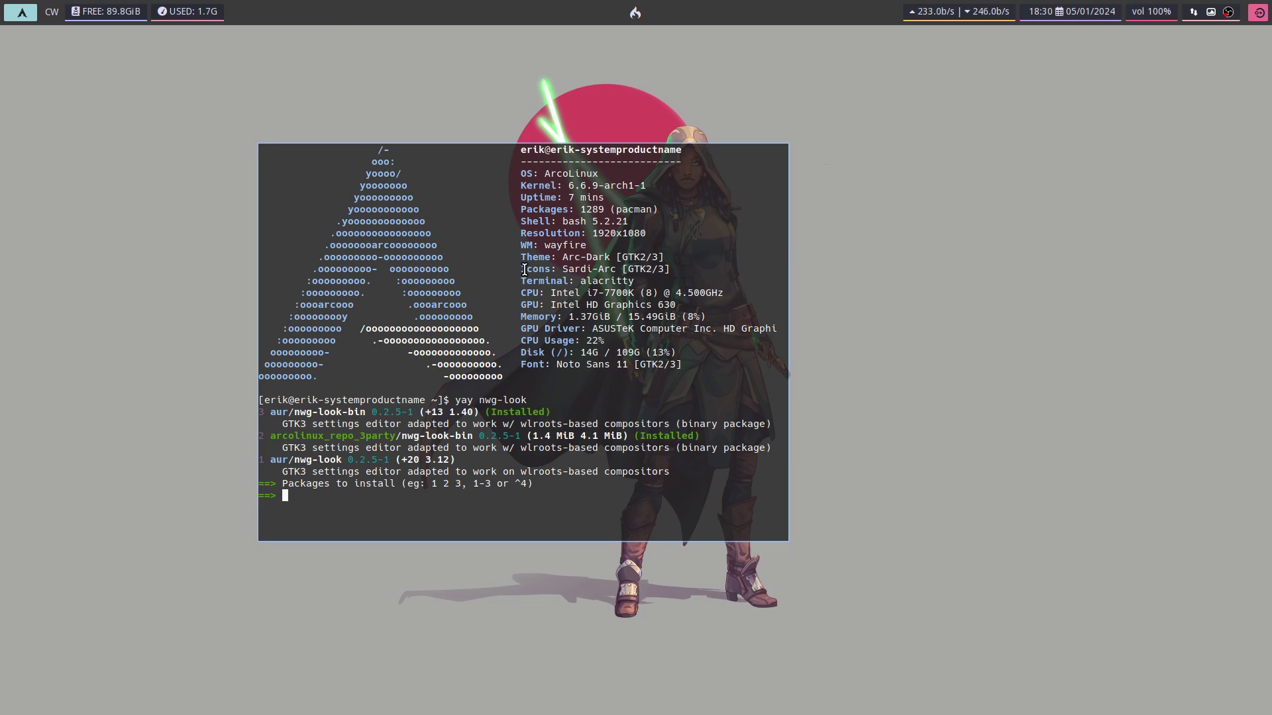
text(2)
key(Return)
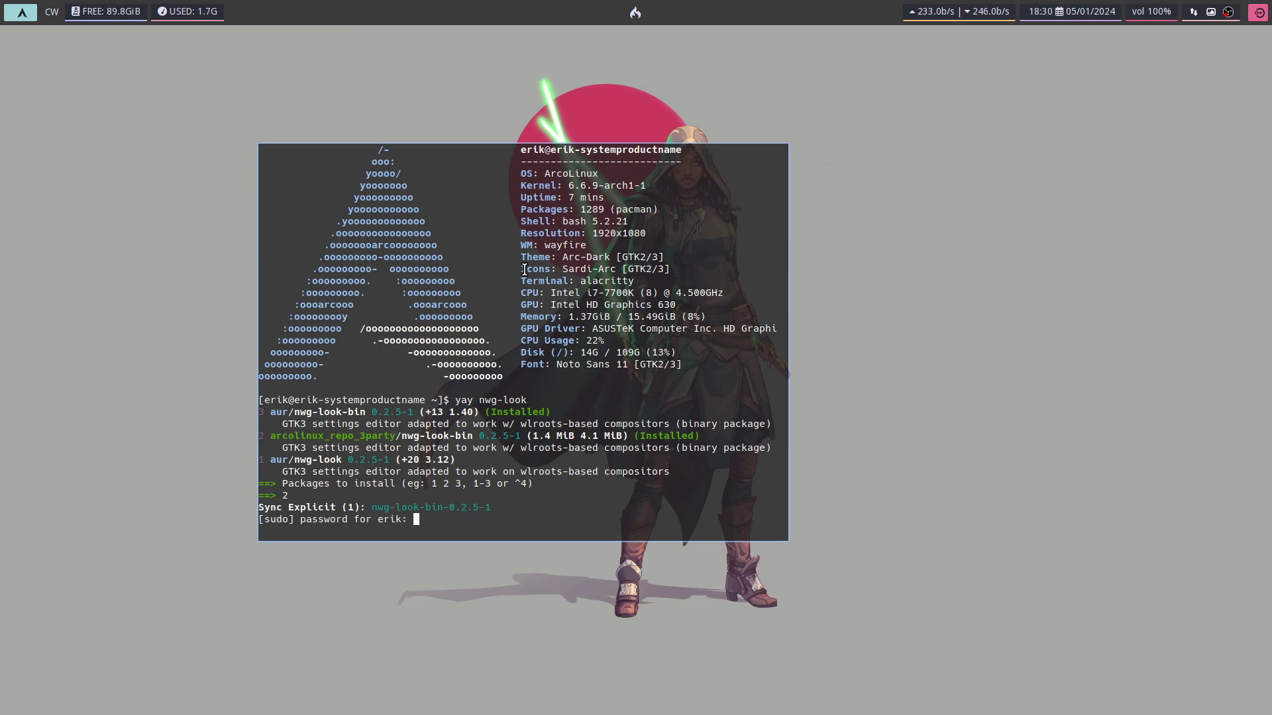
key(Return)
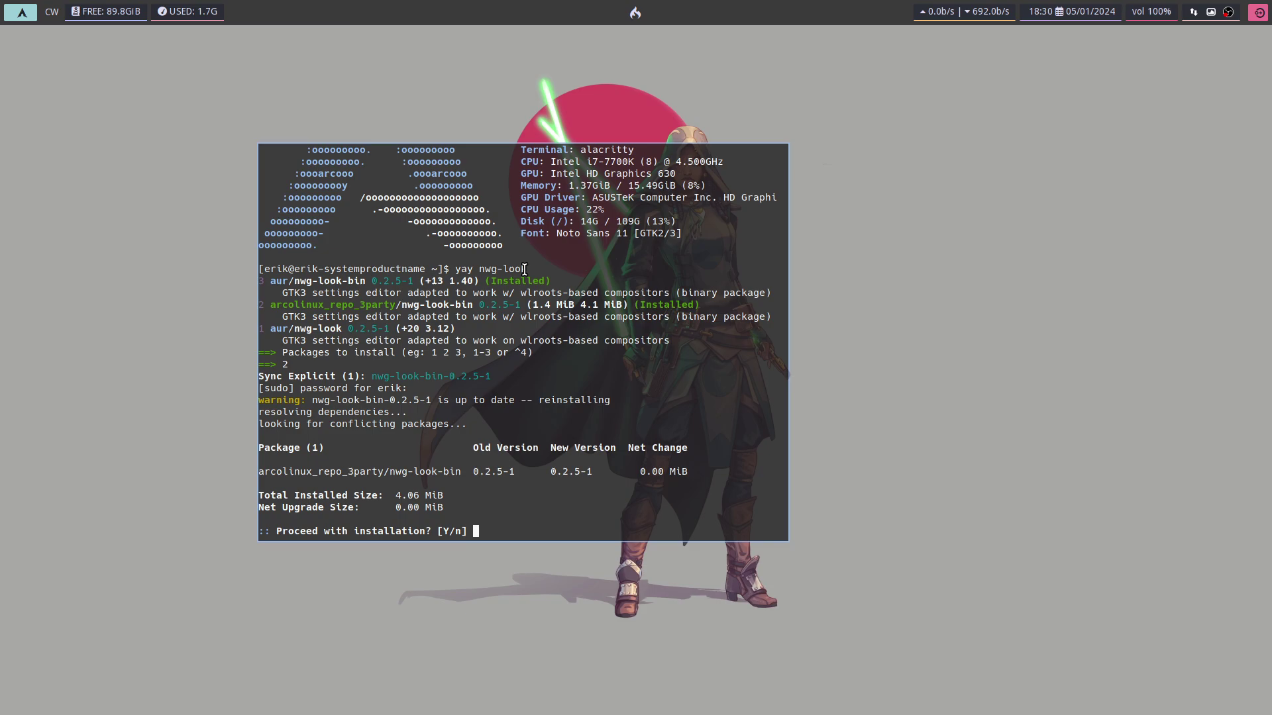
key(Return)
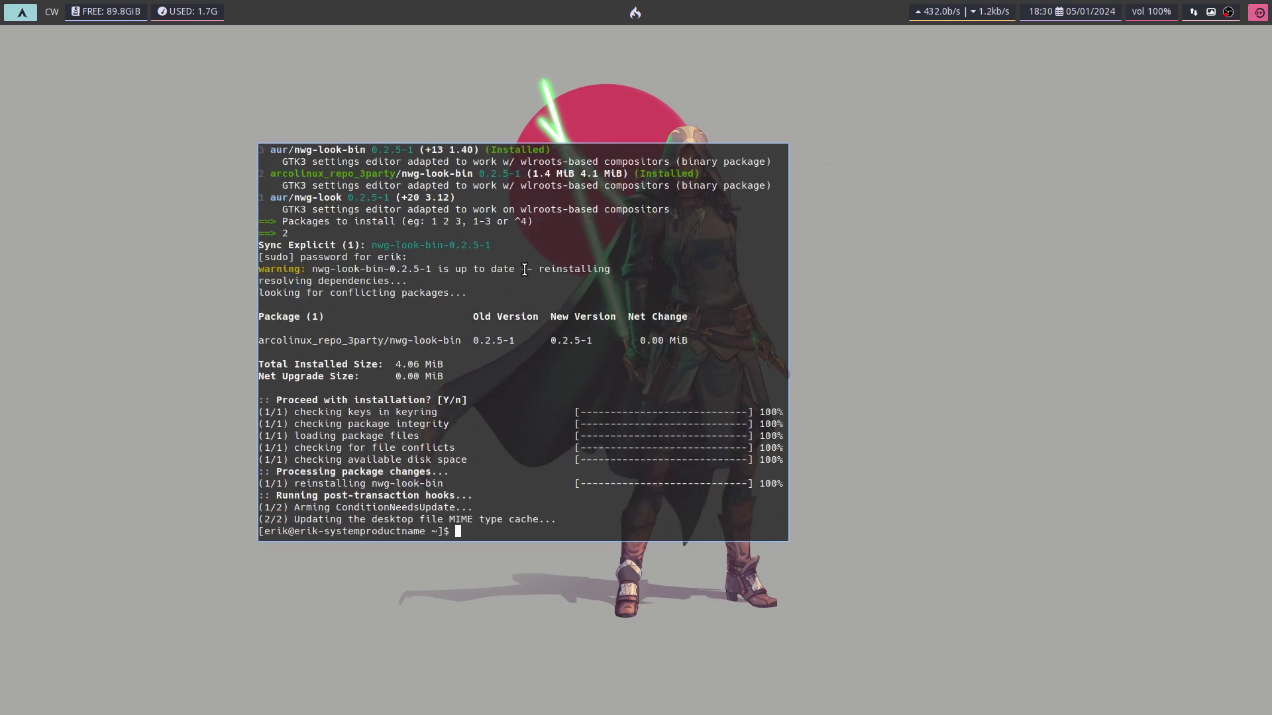
List the available nwg- commands with Tab completion, then close the terminal
text(nwg-)
key(Tab)
key(Tab)
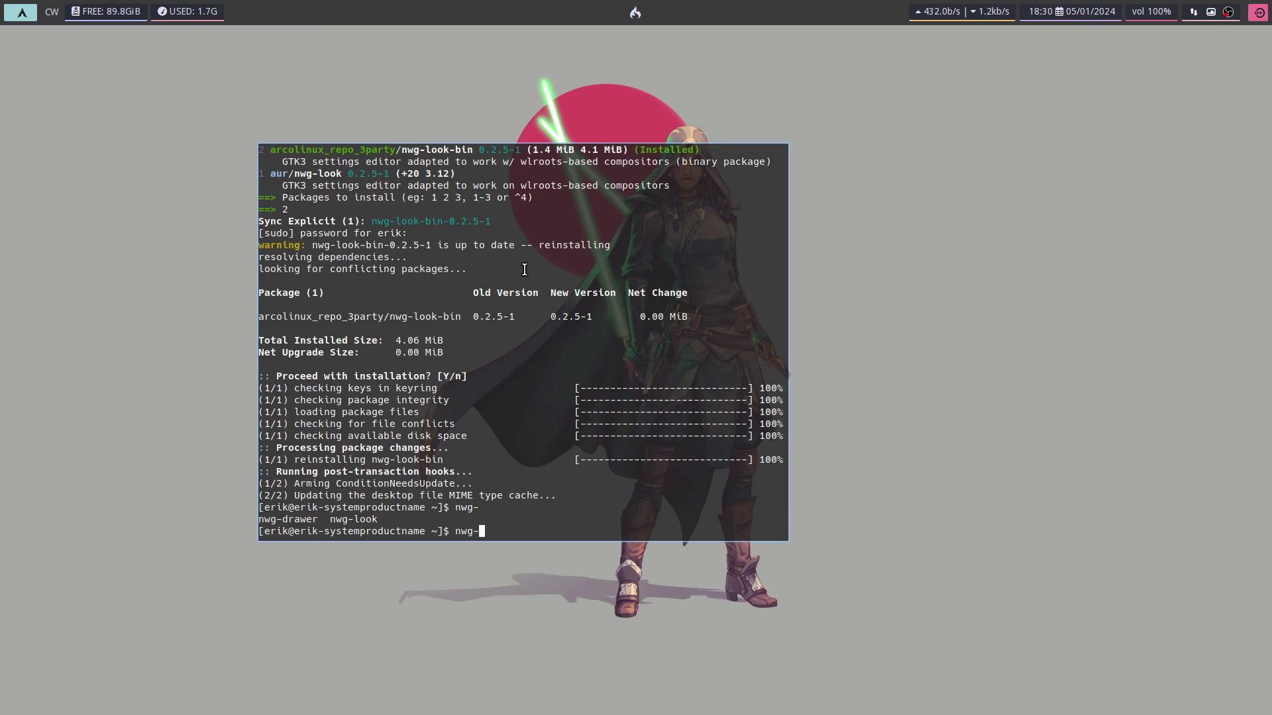
key(super+q)
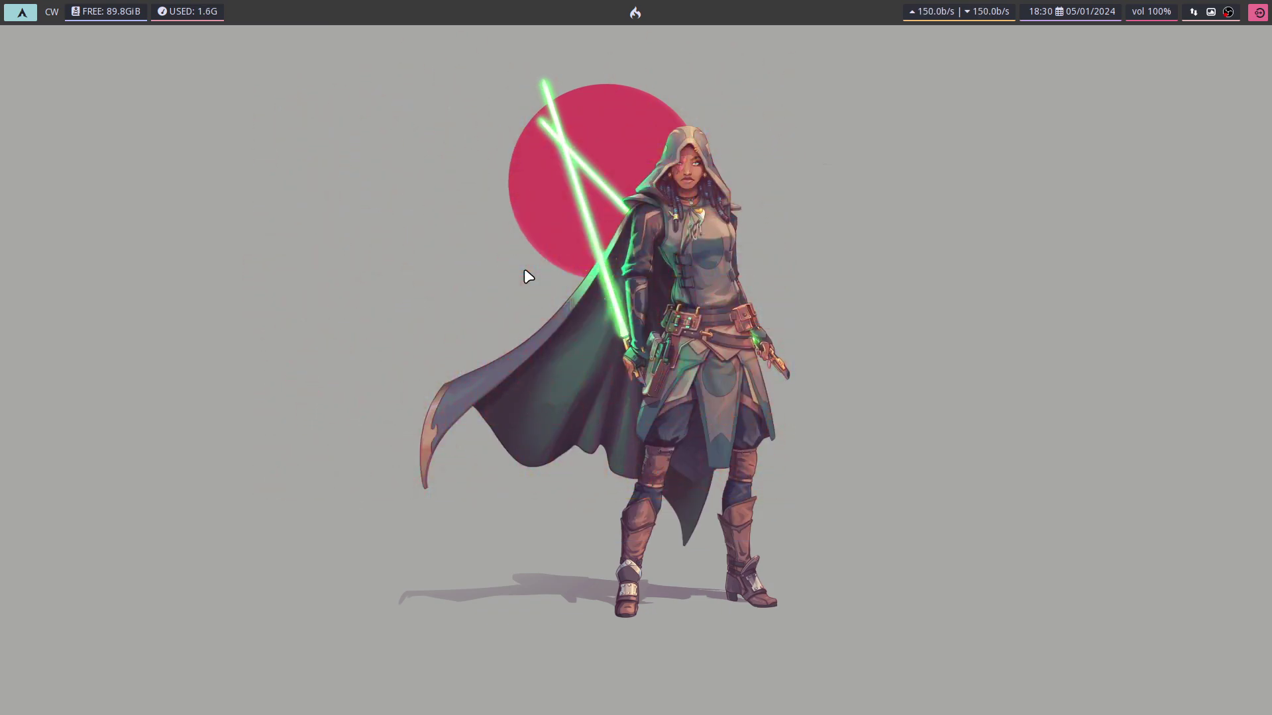
Start nwg-look, preview Arc and Arc-Darker widgets, return to Arc-Dark, and open the file manager
key(super+d)
text(nwg)
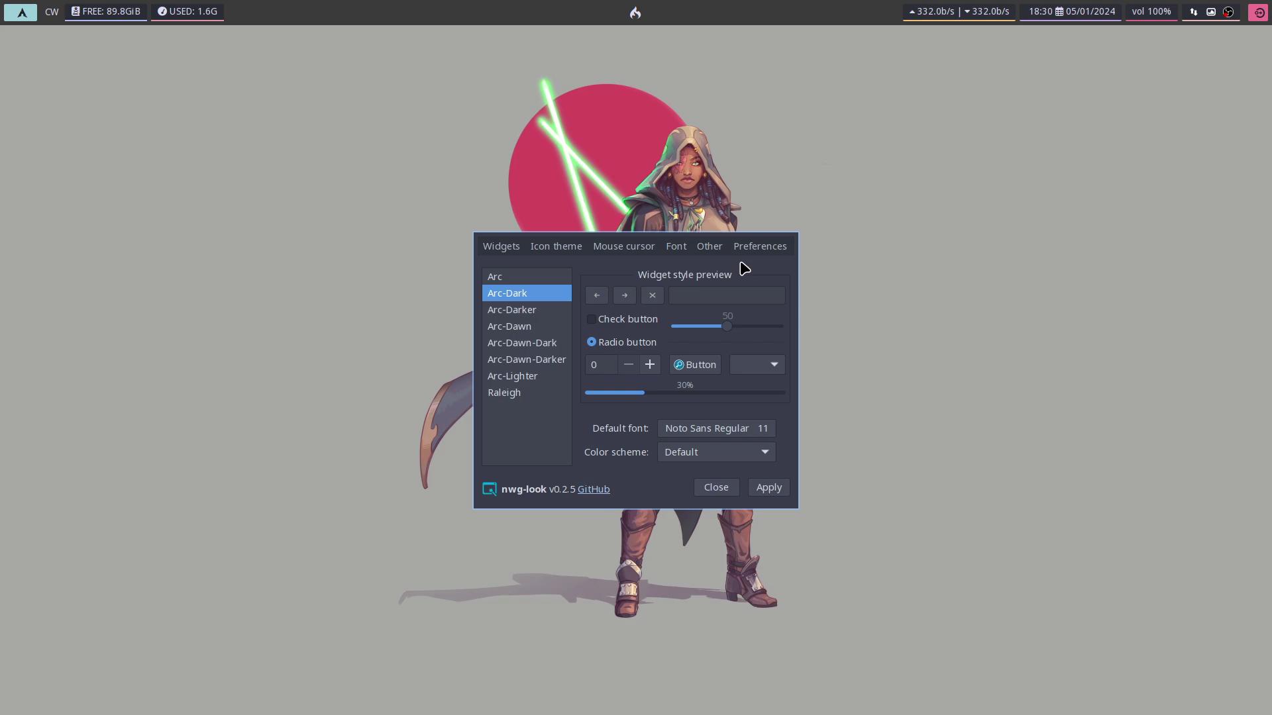
click(526, 278)
click(529, 291)
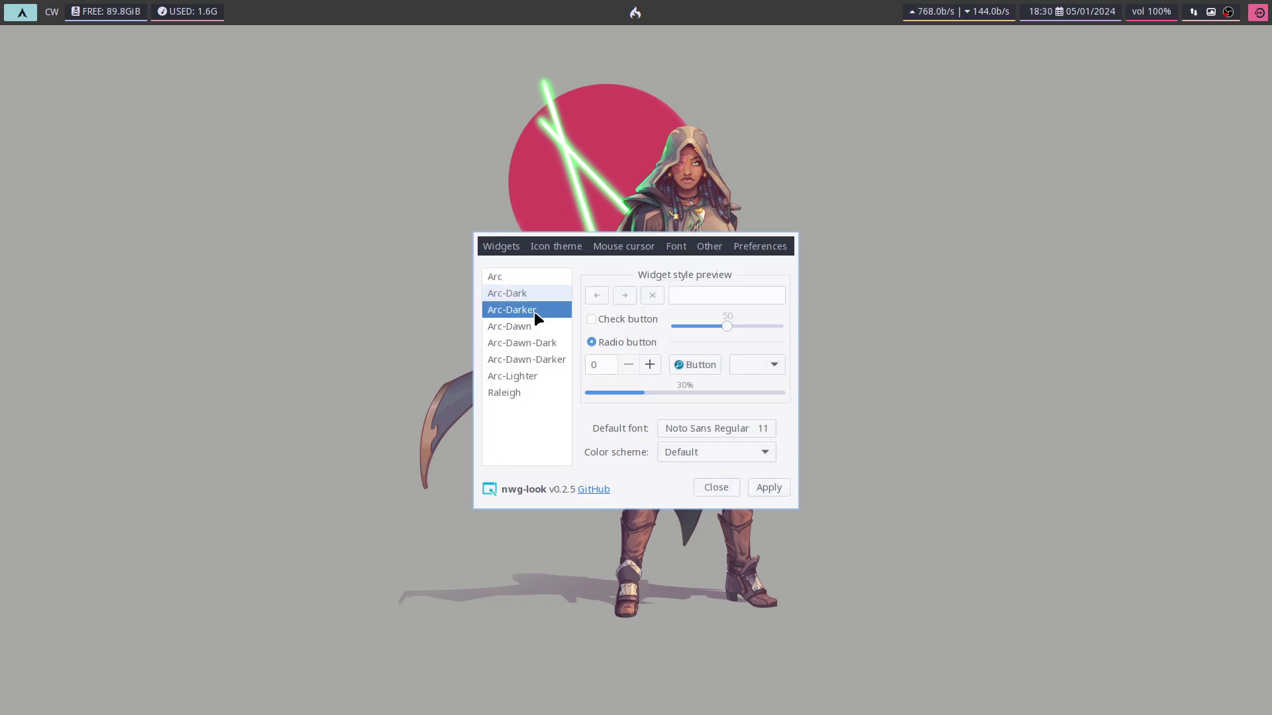
click(534, 298)
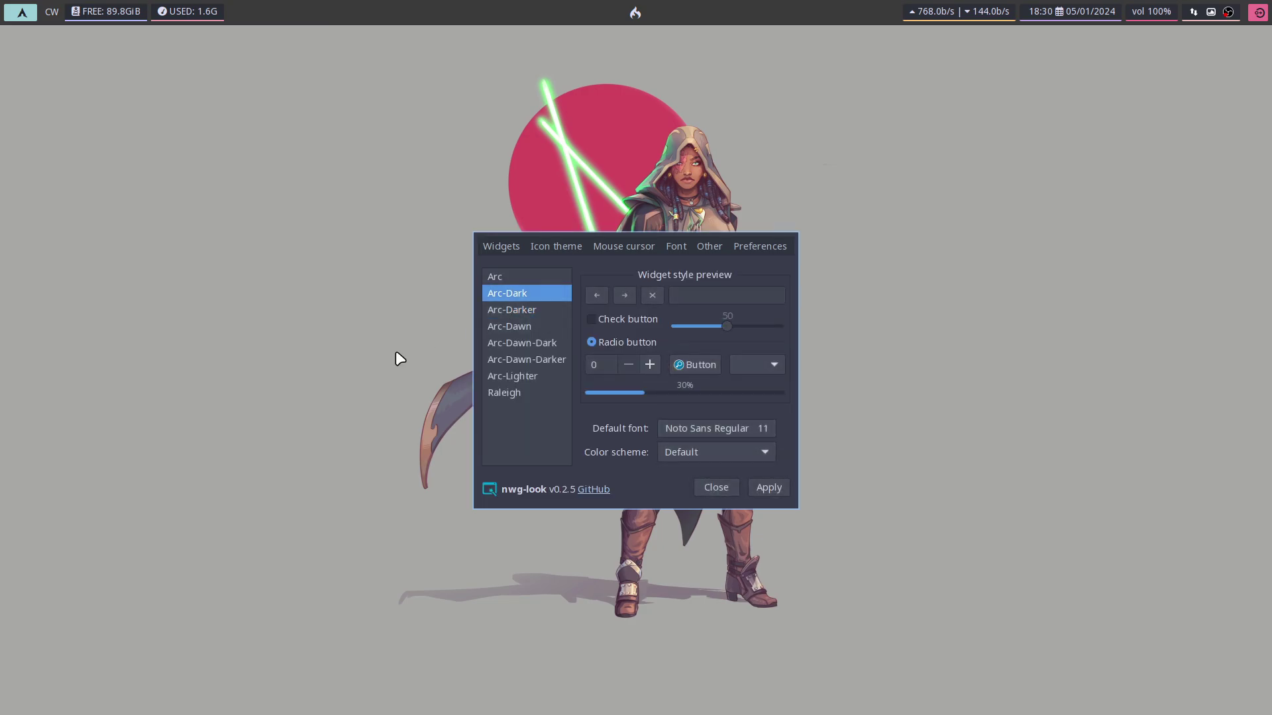
key(super+shift+Return)
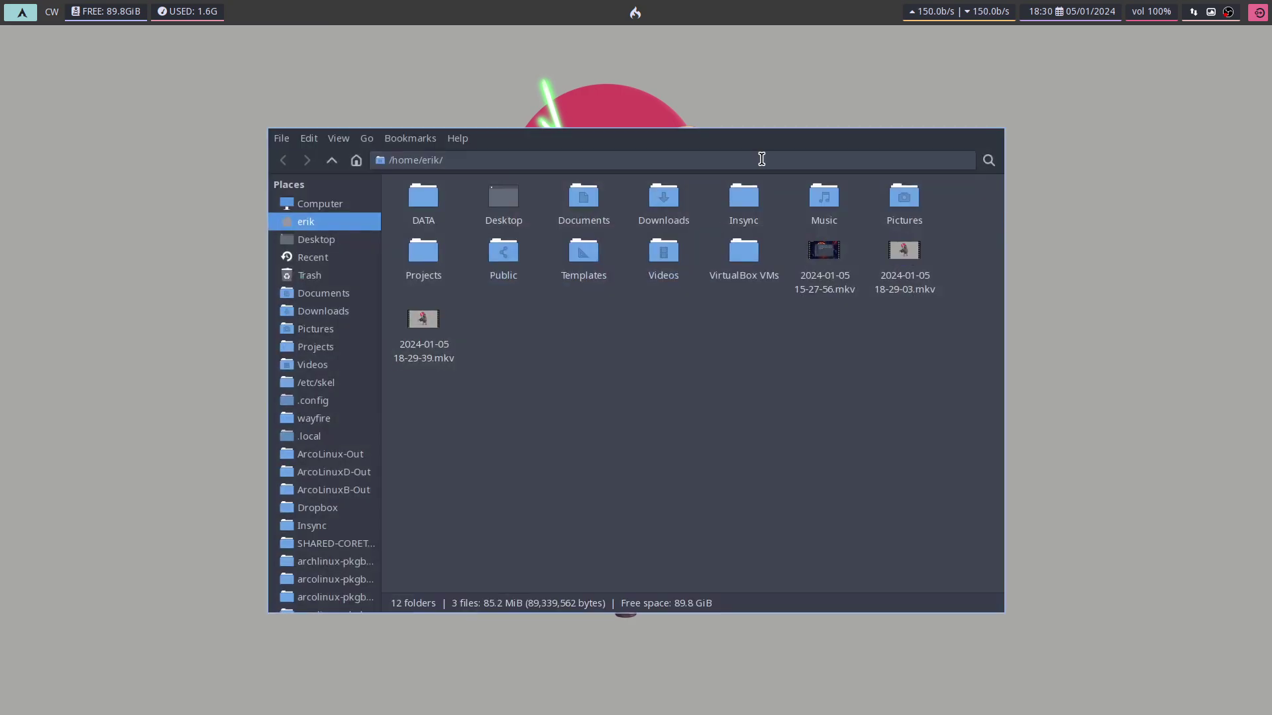
Put the file manager left and nwg-look right, then preview Arc, Arc-Dark, Arc-Darker widgets
drag(695, 146, 372, 99)
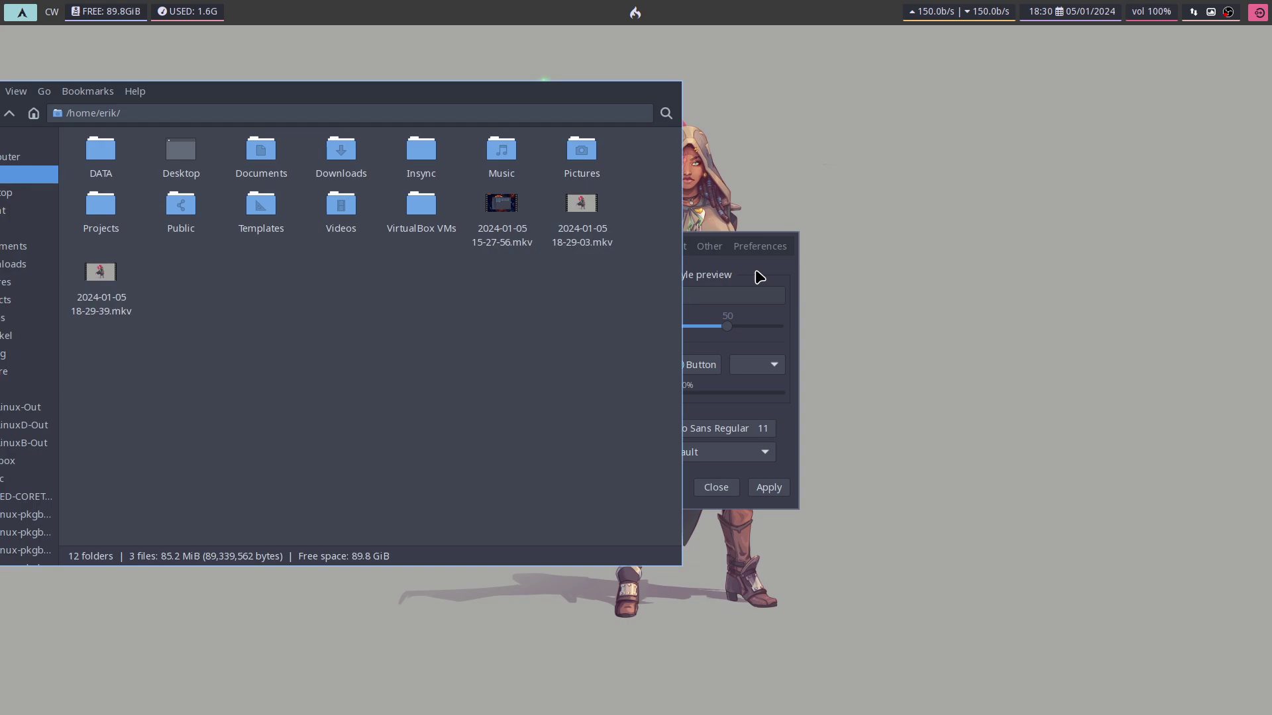
drag(761, 276, 893, 286)
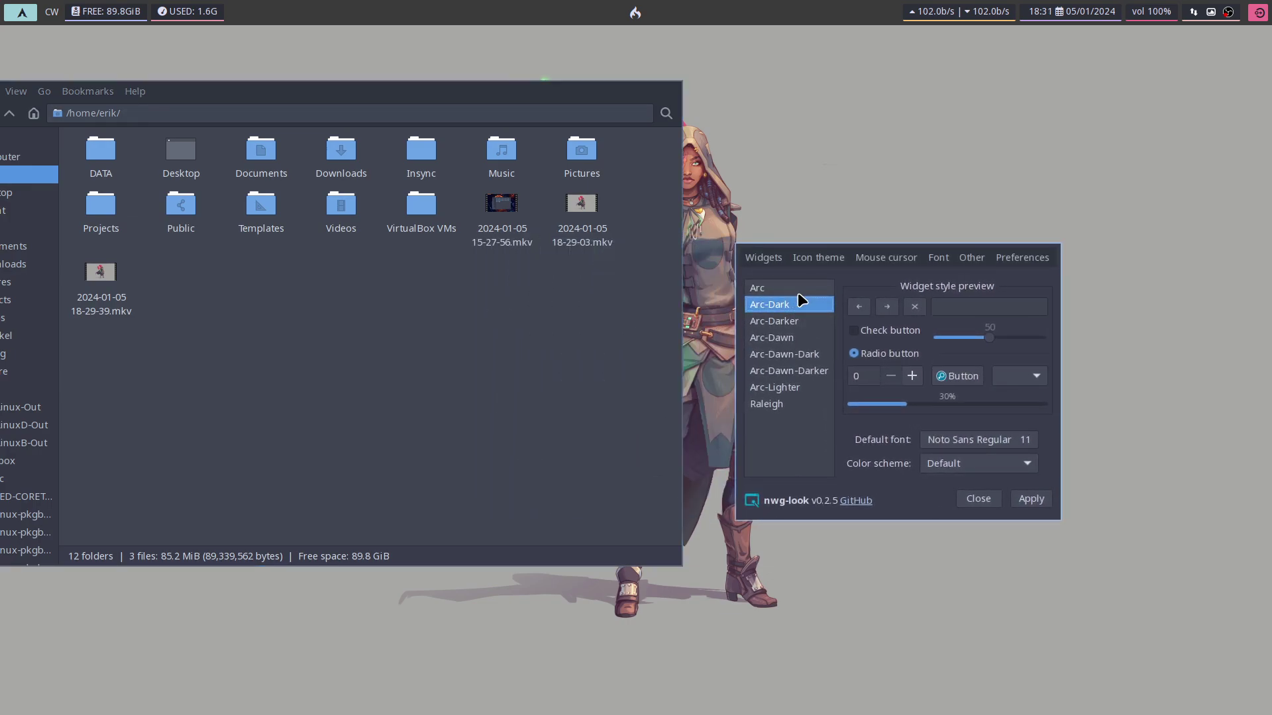
click(797, 290)
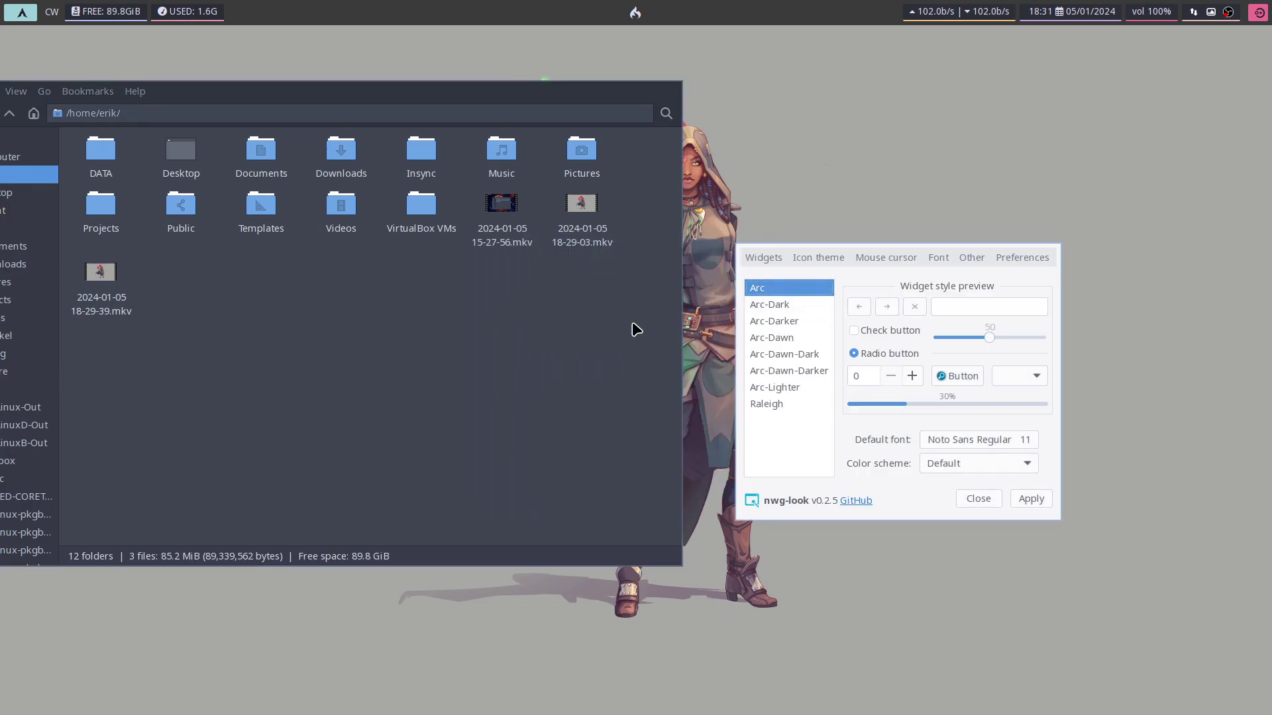
click(788, 304)
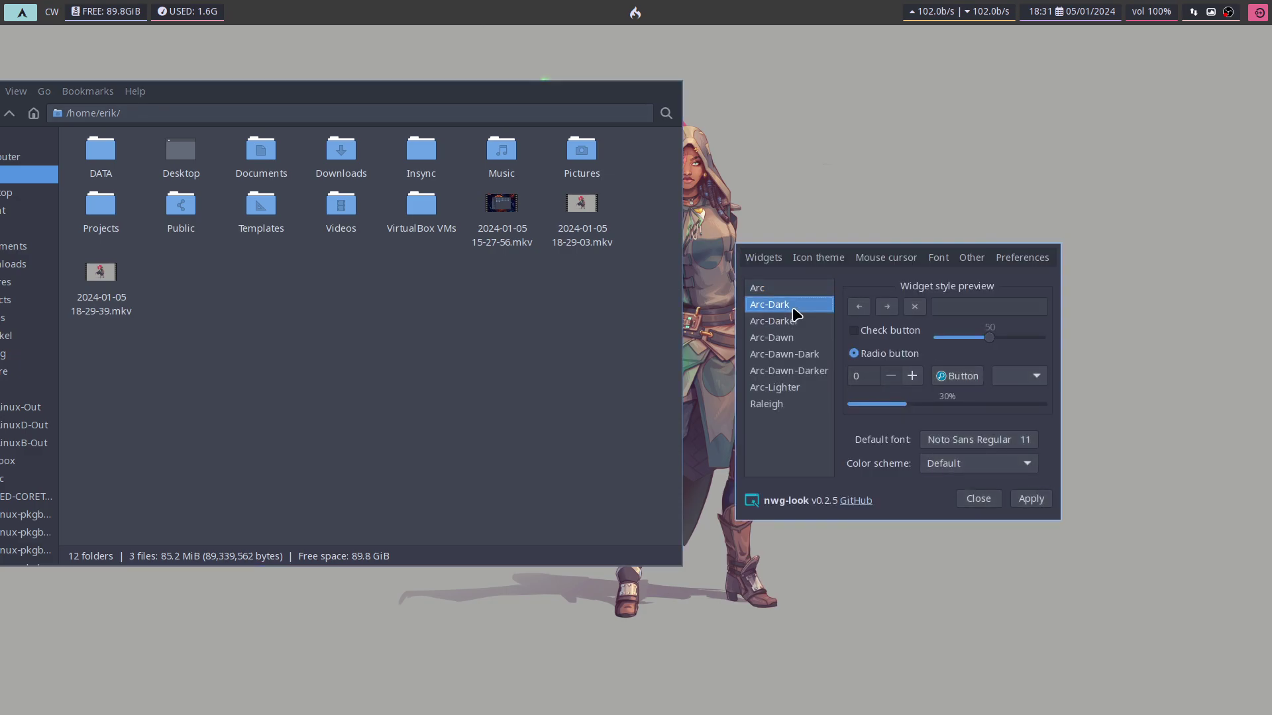
click(794, 322)
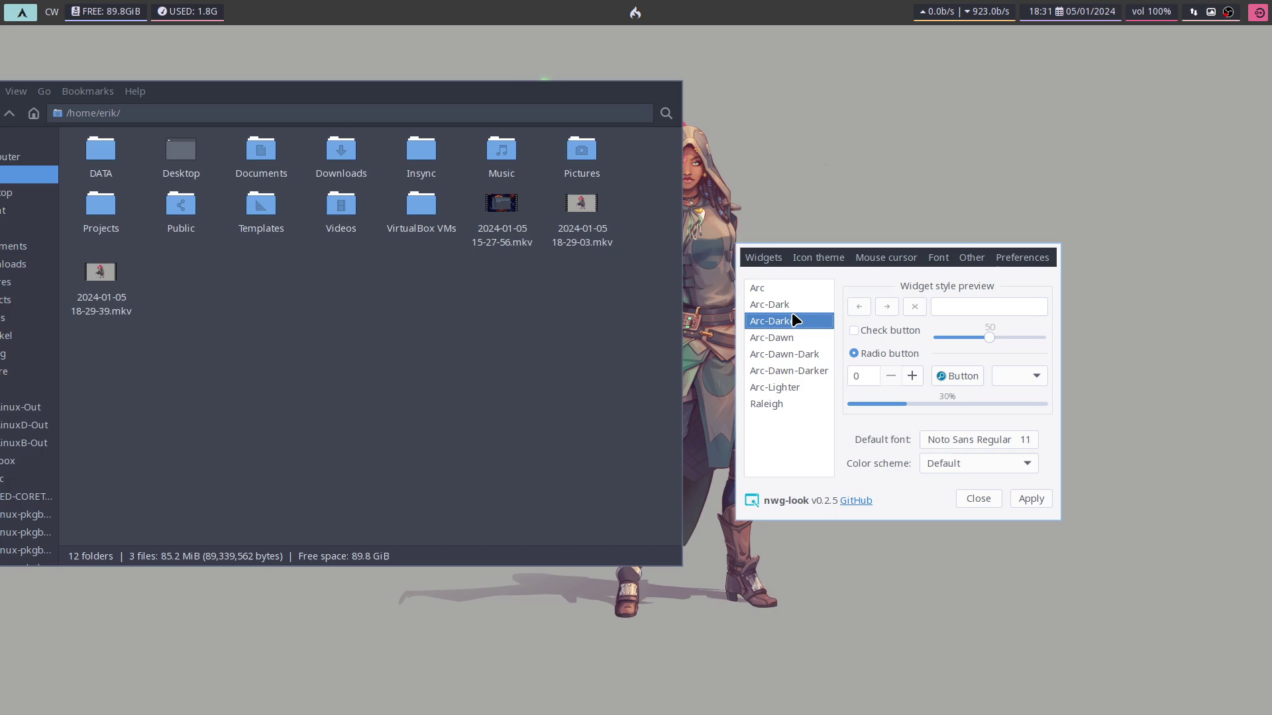
click(793, 307)
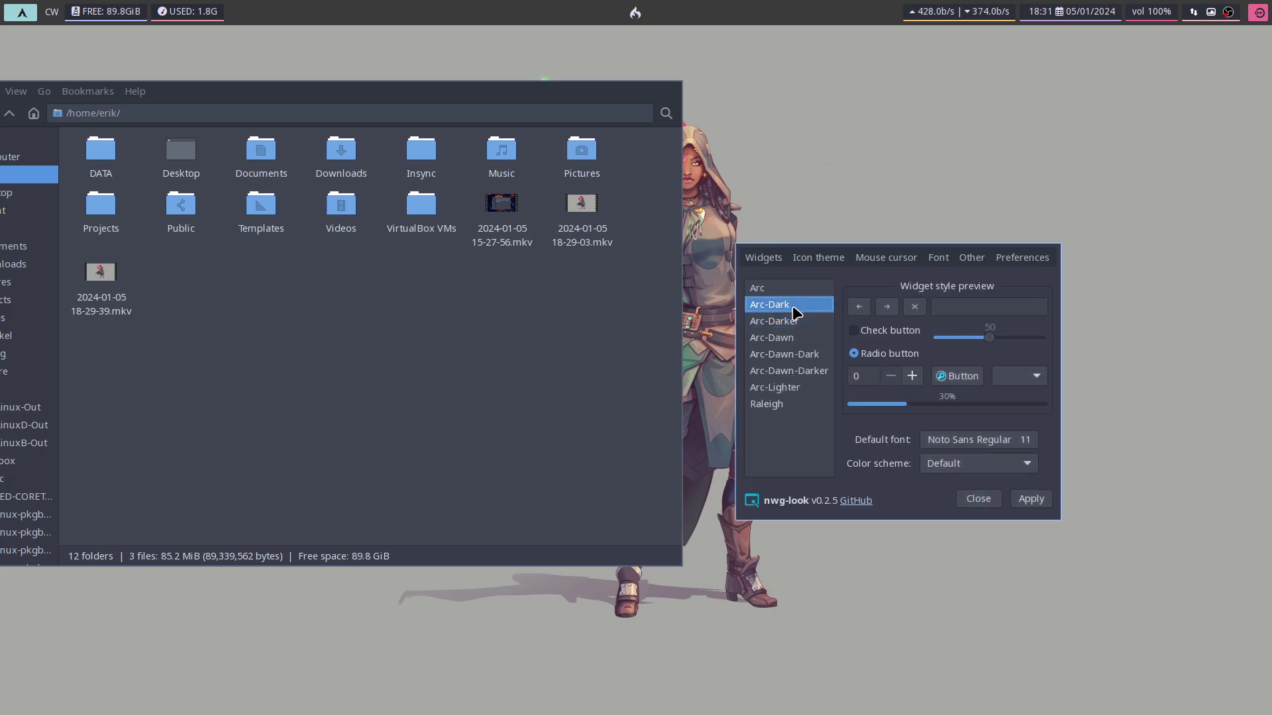
Bring the file manager fully into view, then preview Arc-Darker, Arc-Dawn-Dark and Arc-Dawn-Darker widgets
click(656, 313)
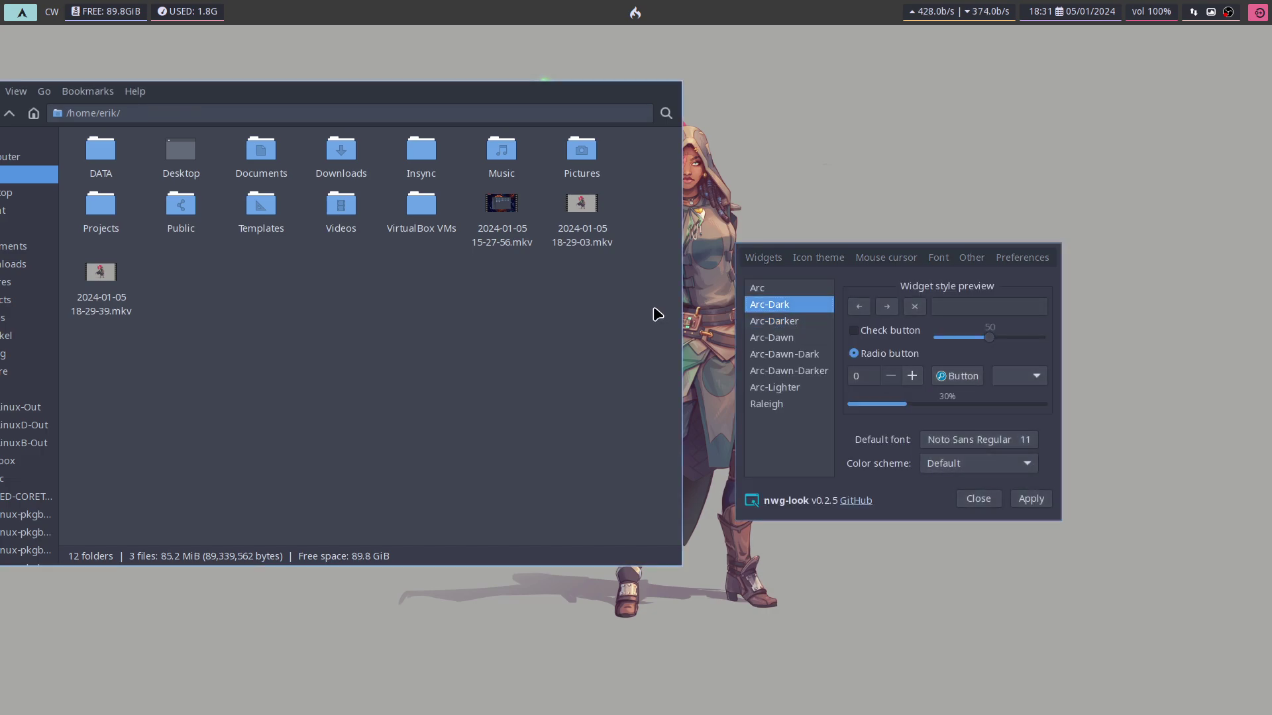
drag(369, 102, 493, 78)
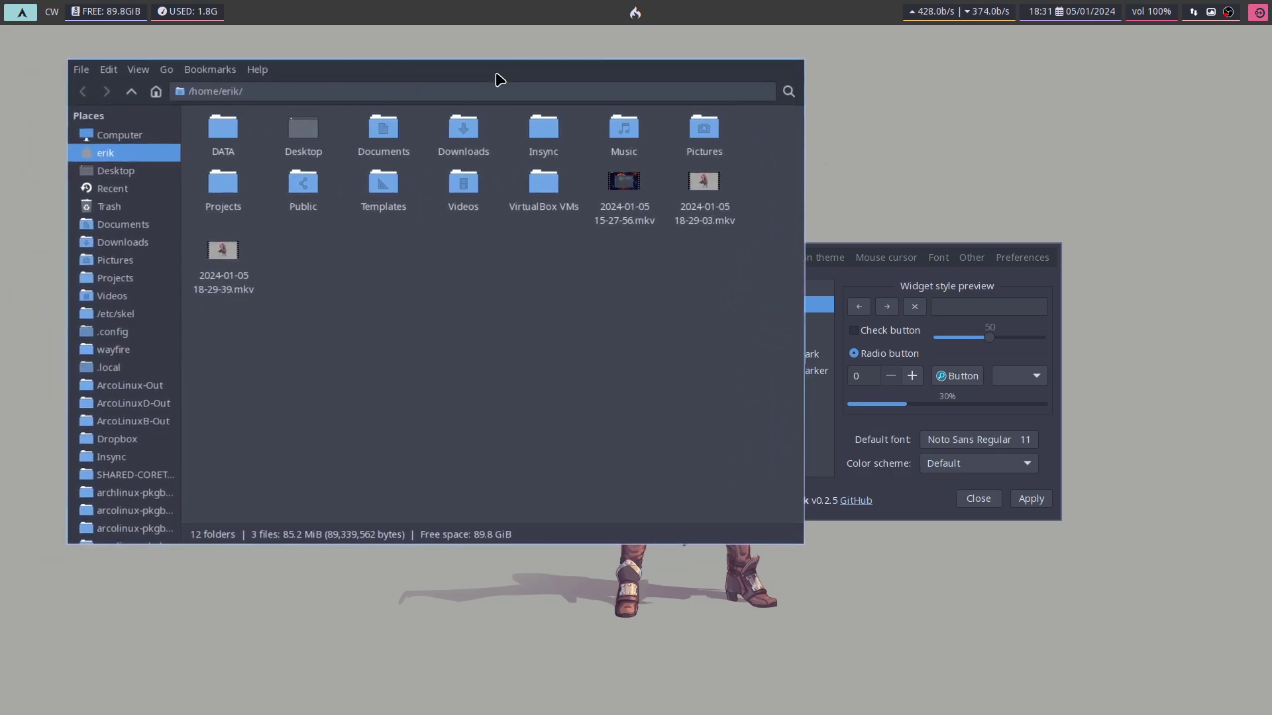
click(1020, 294)
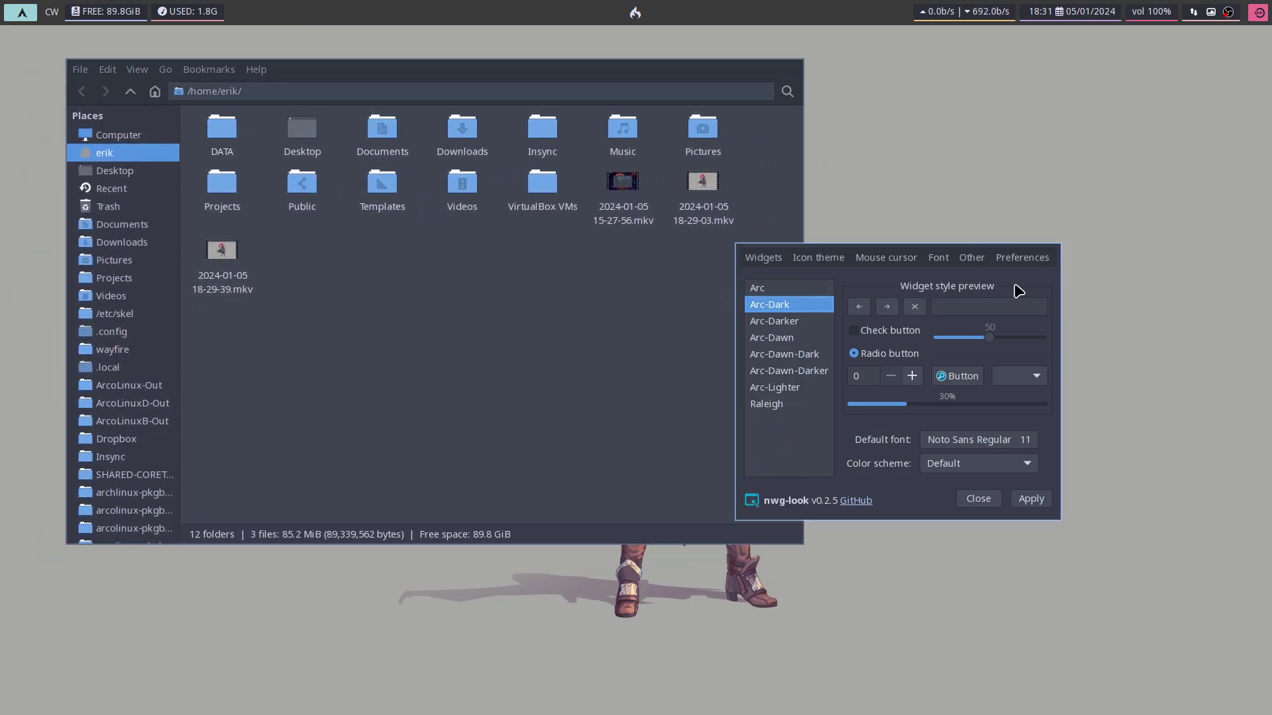
click(792, 321)
click(797, 352)
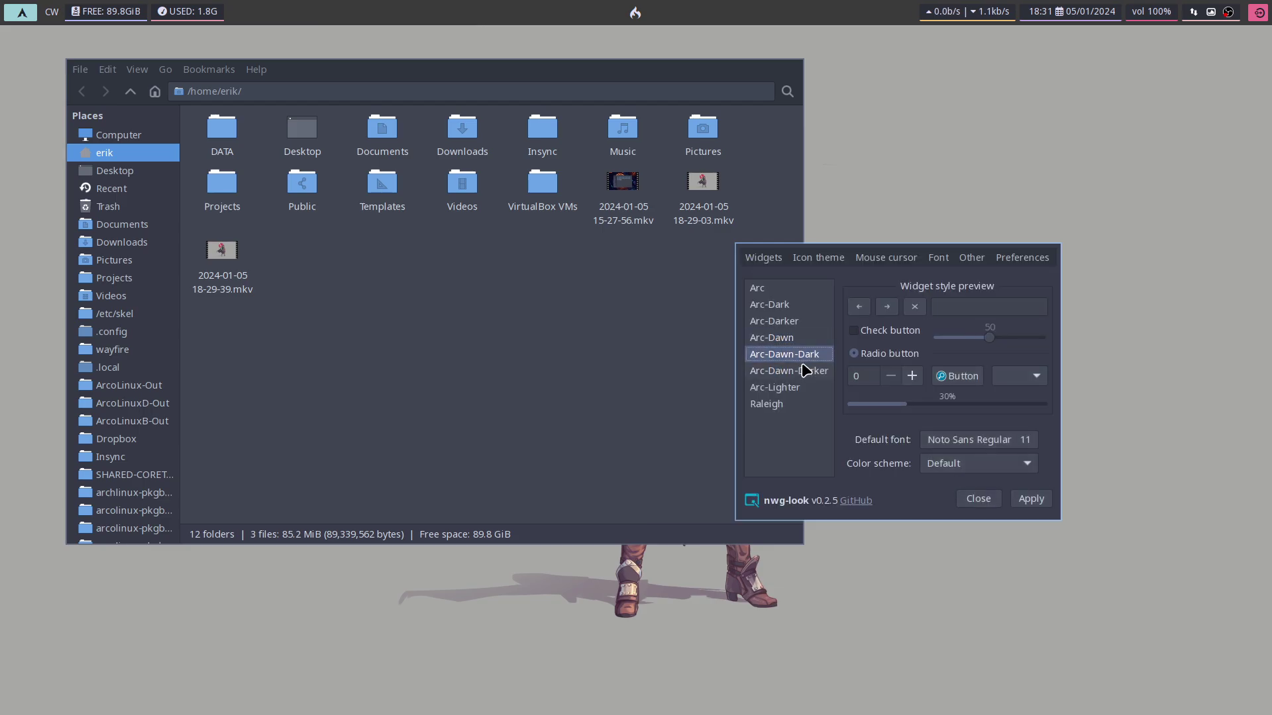
click(800, 370)
click(791, 402)
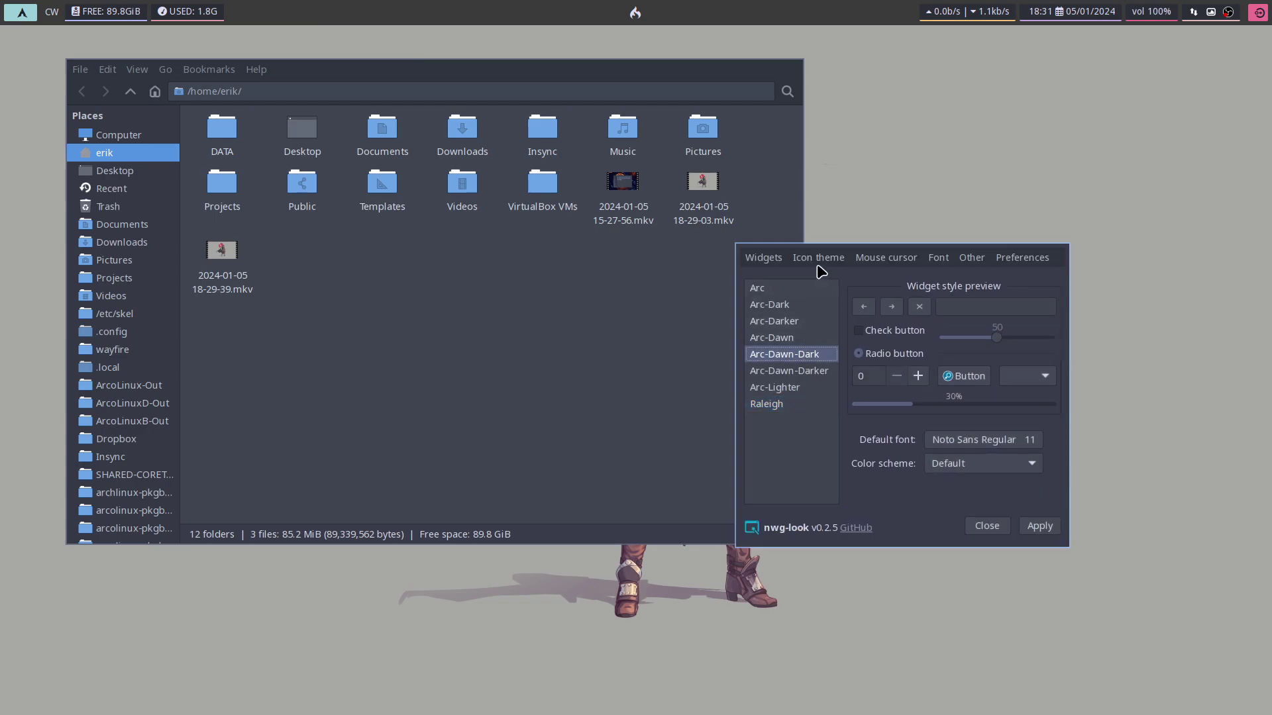
Relaunch nwg-look from the application launcher by searching 'nwg'
click(820, 258)
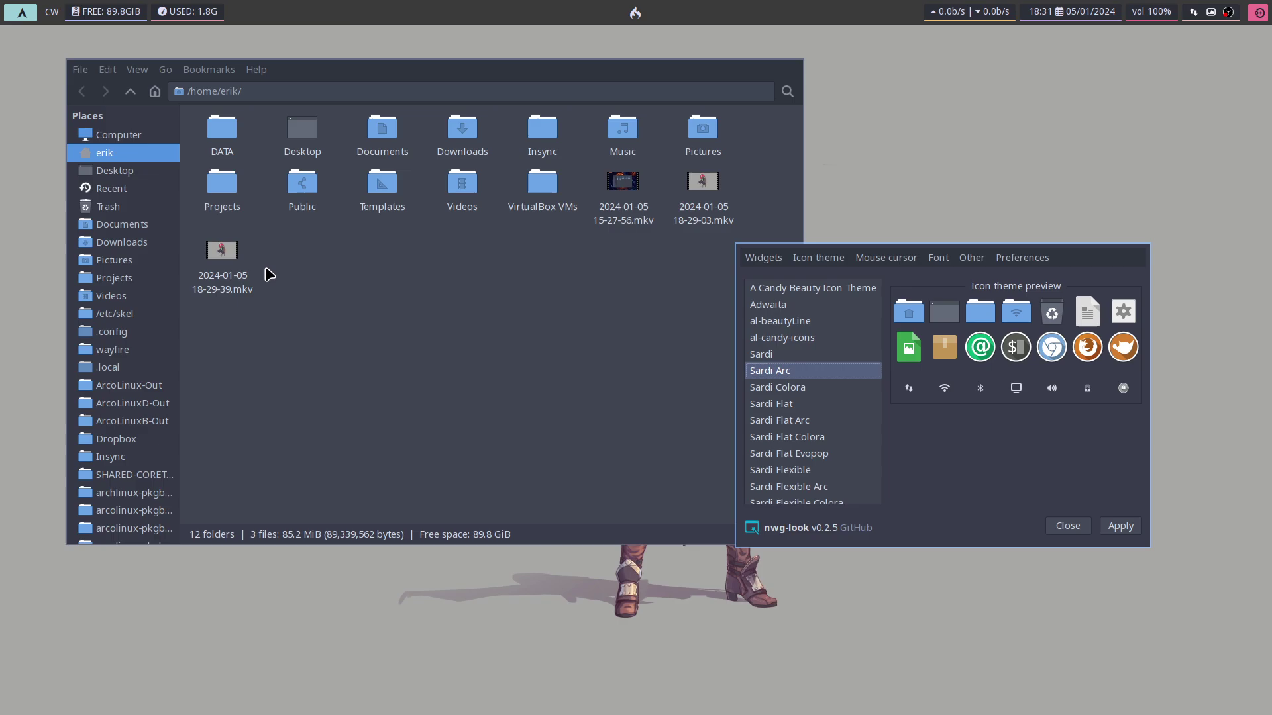
key(super)
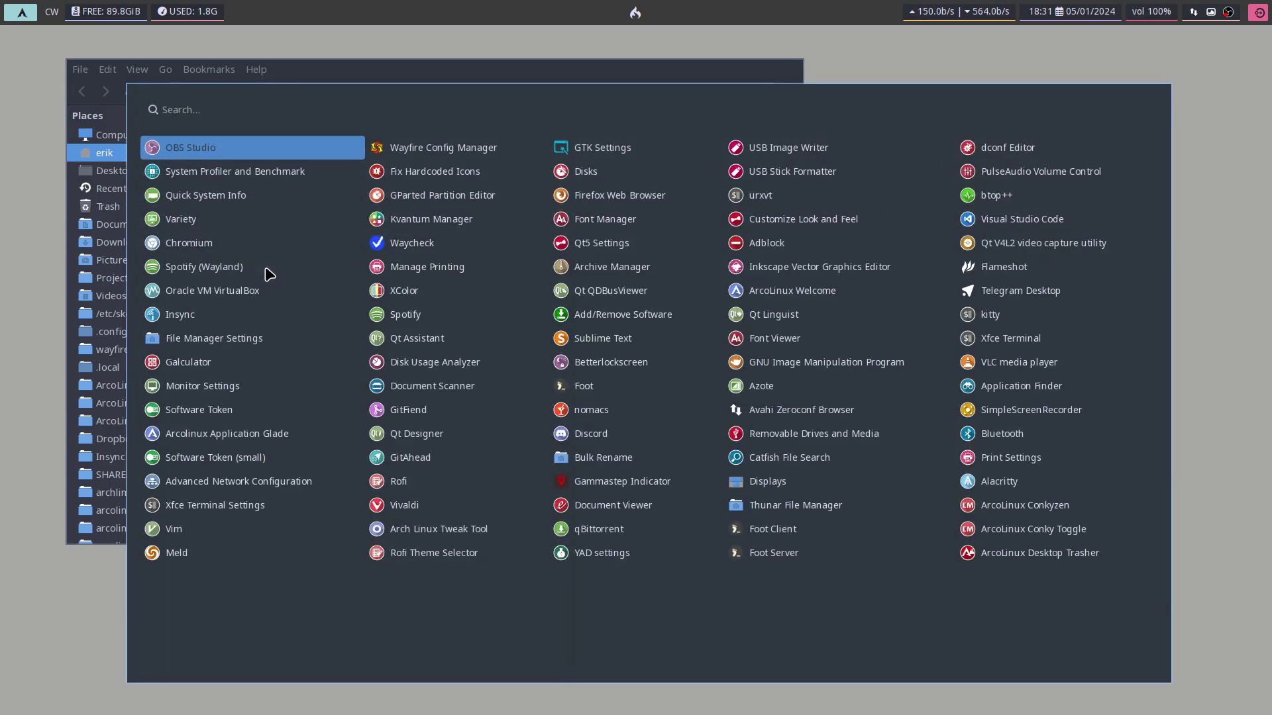
key(Escape)
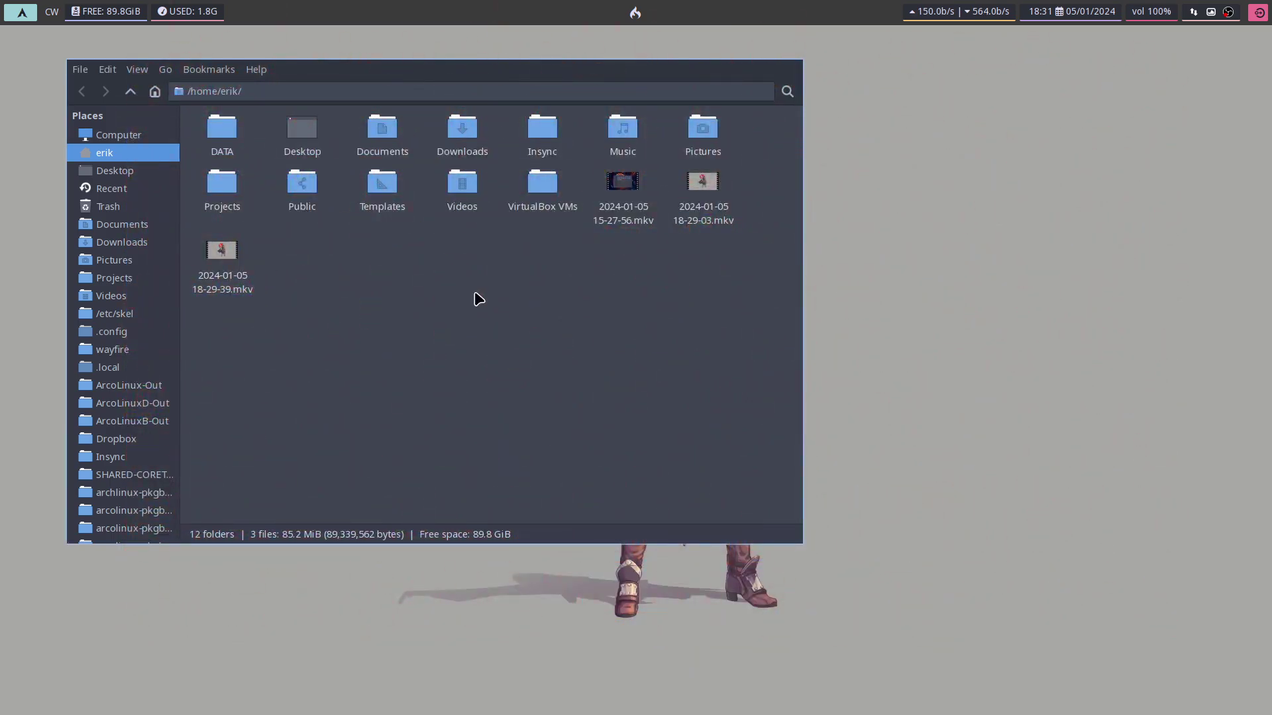
key(super)
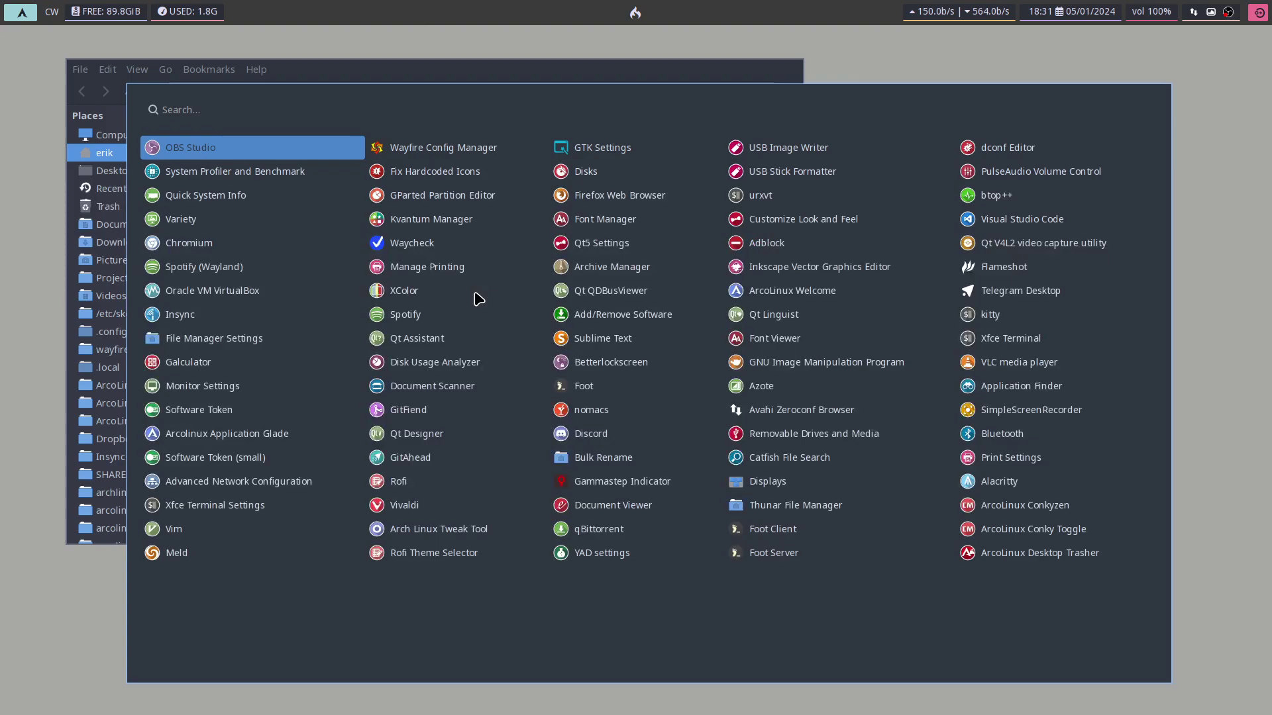
text(nwg)
key(Return)
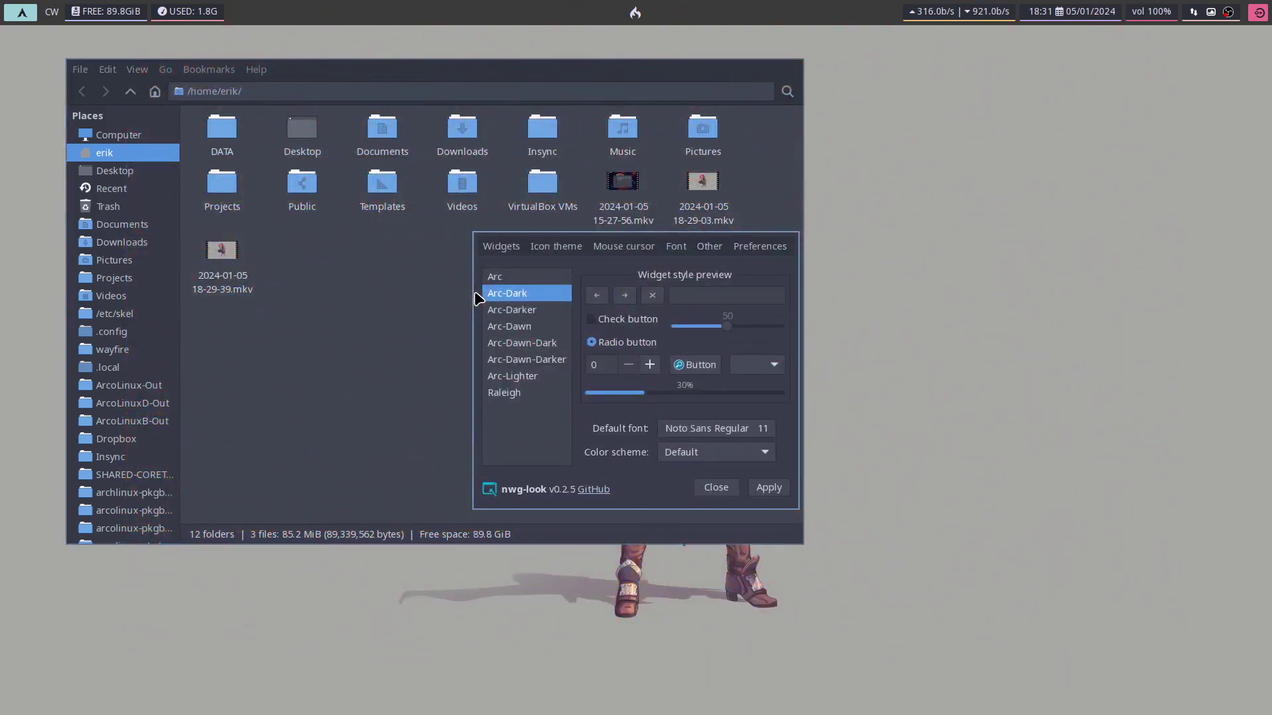
Select A Candy Beauty Icon Theme as the icon theme and apply it
click(578, 247)
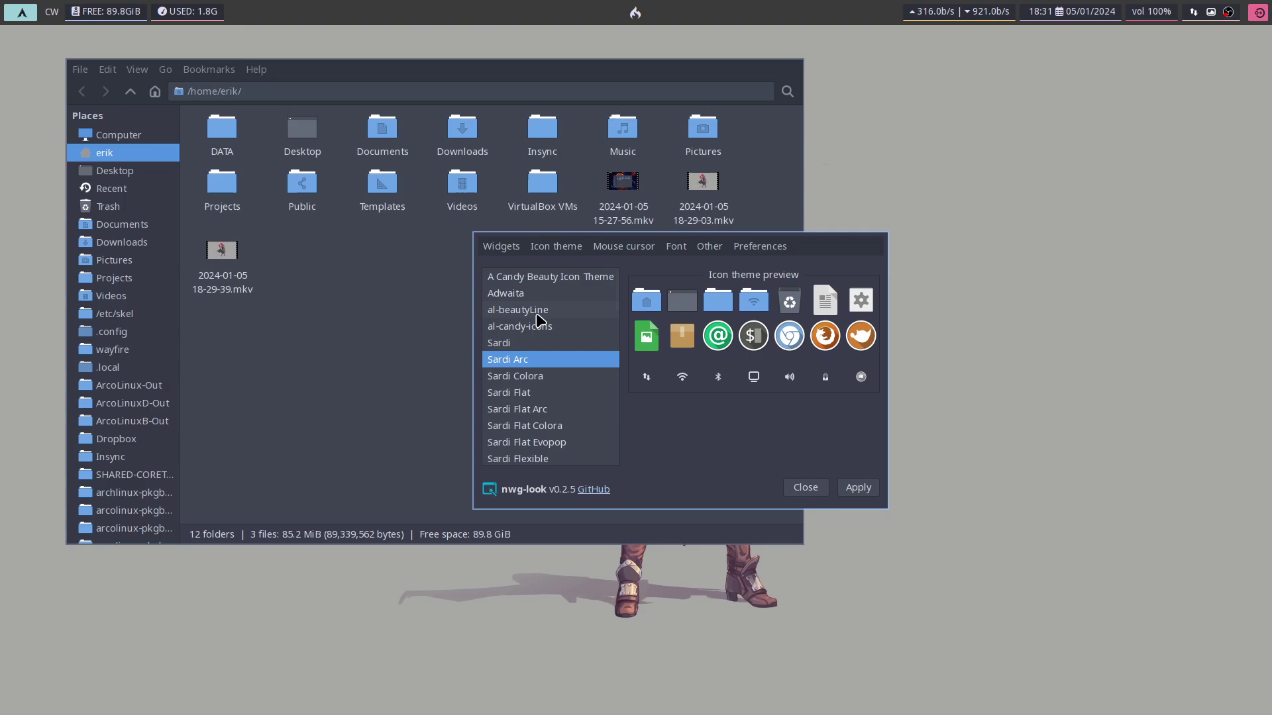
click(543, 278)
click(858, 488)
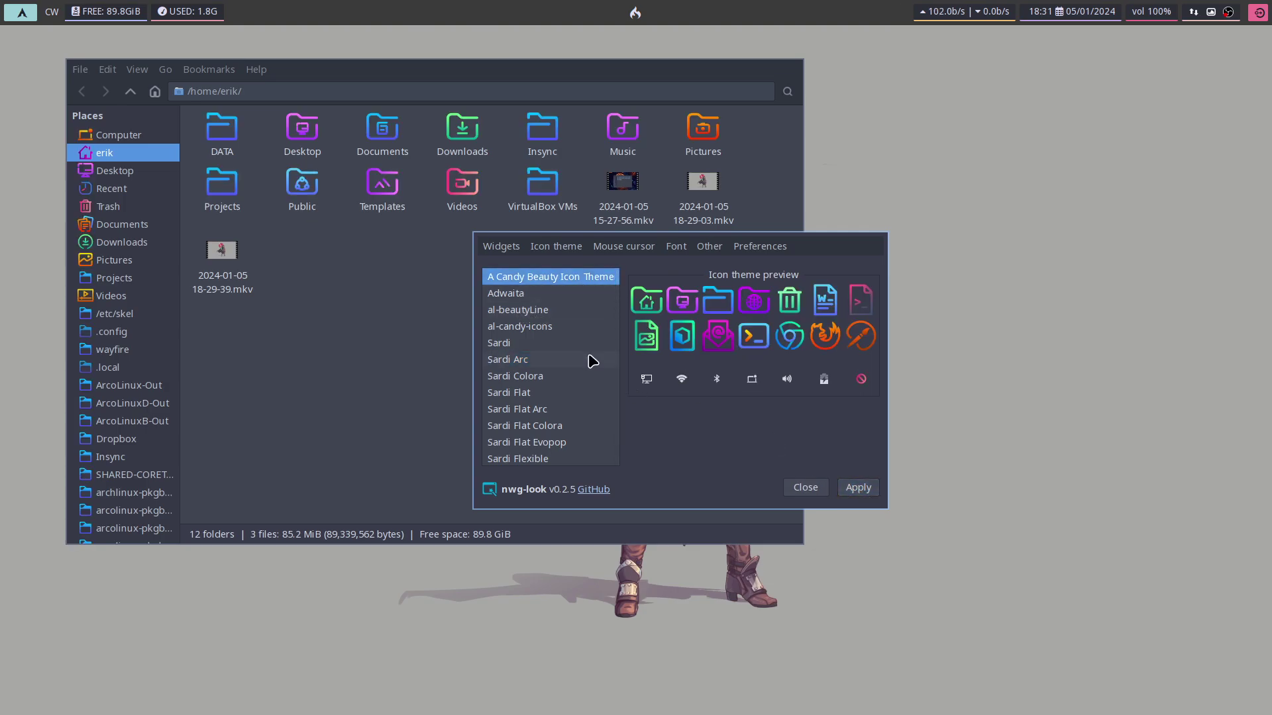
Confirm the widget theme is still Arc-Dark, then return to the icon theme settings
click(510, 250)
click(529, 308)
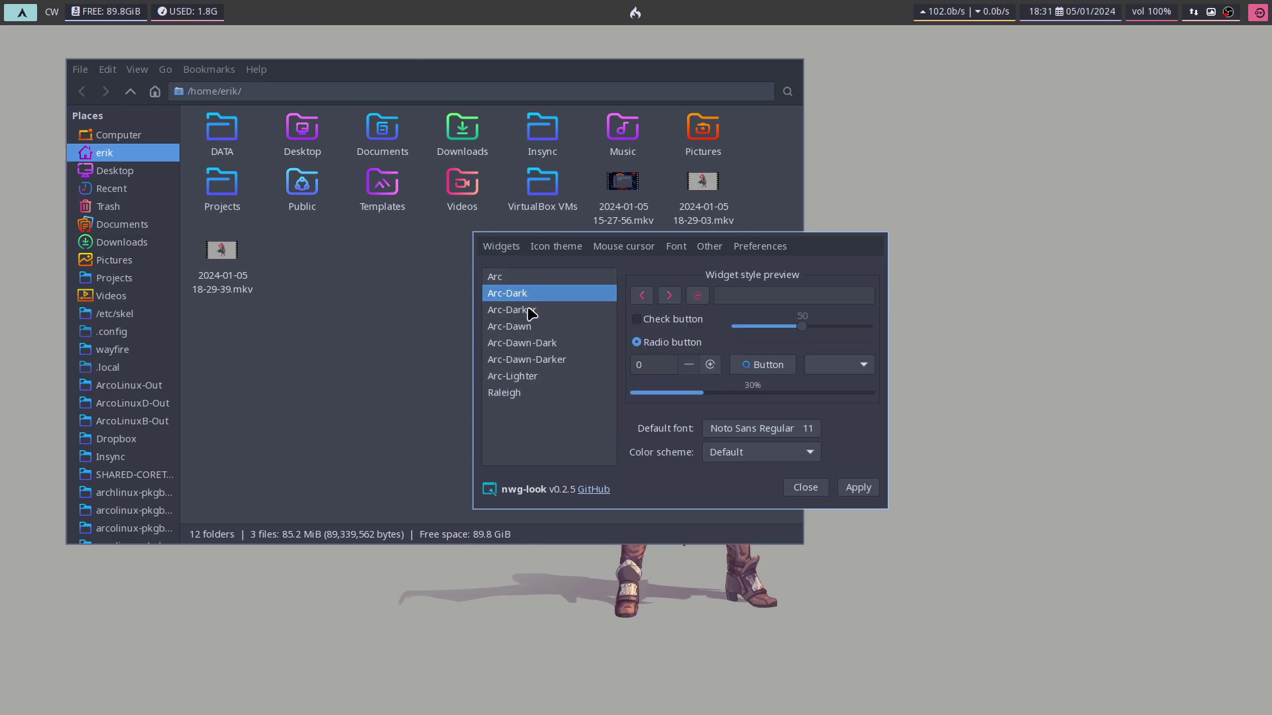
click(527, 300)
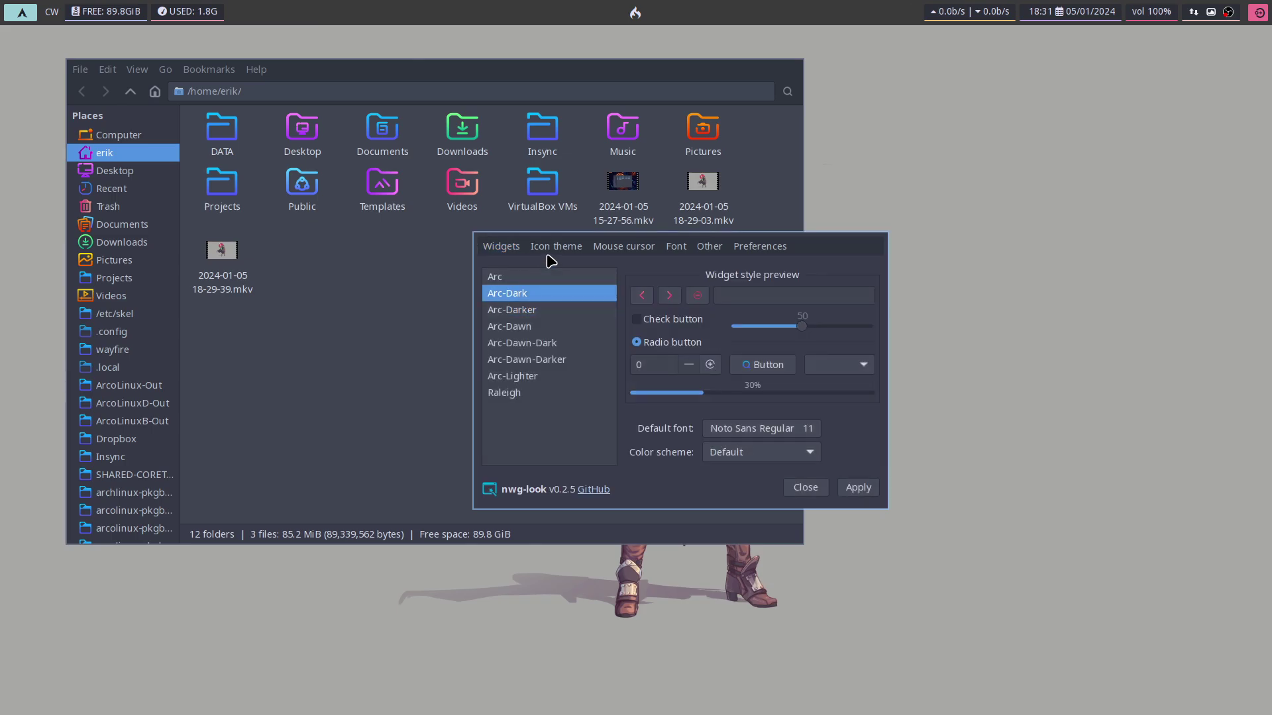
click(563, 247)
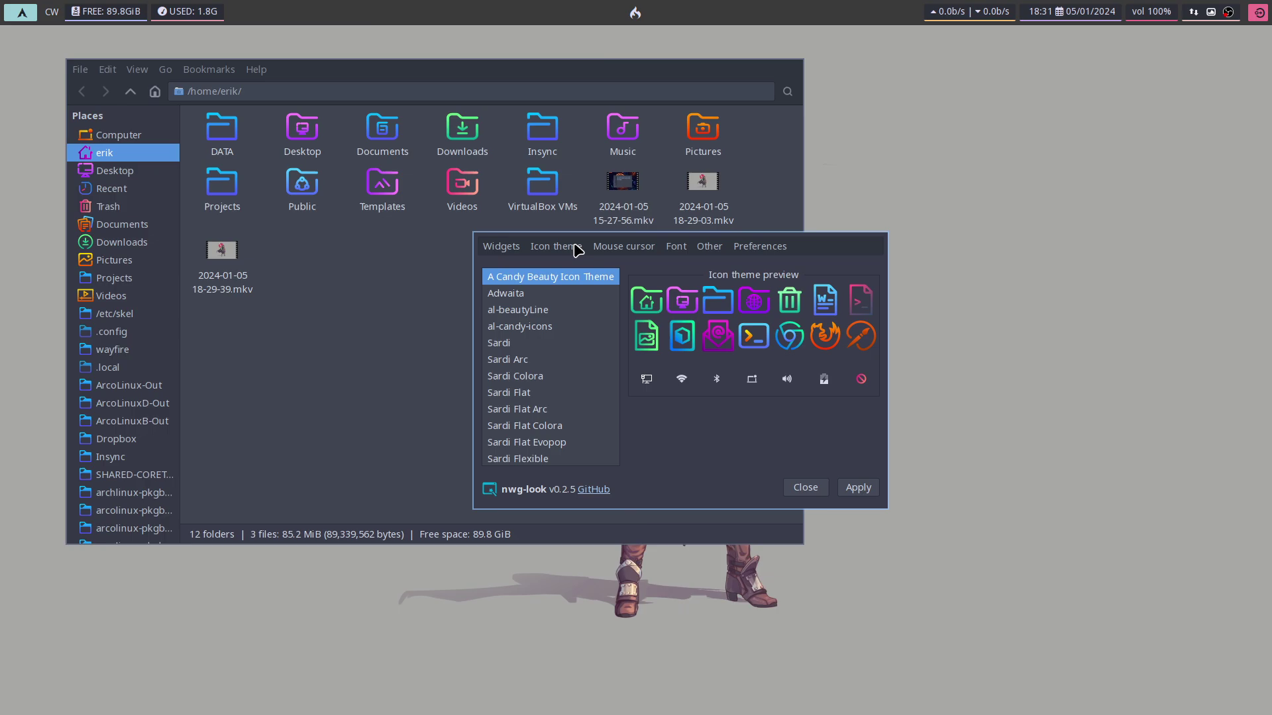
Apply Bibata-Original-Amber as the mouse cursor theme, then briefly recheck the Icon theme tab
click(628, 253)
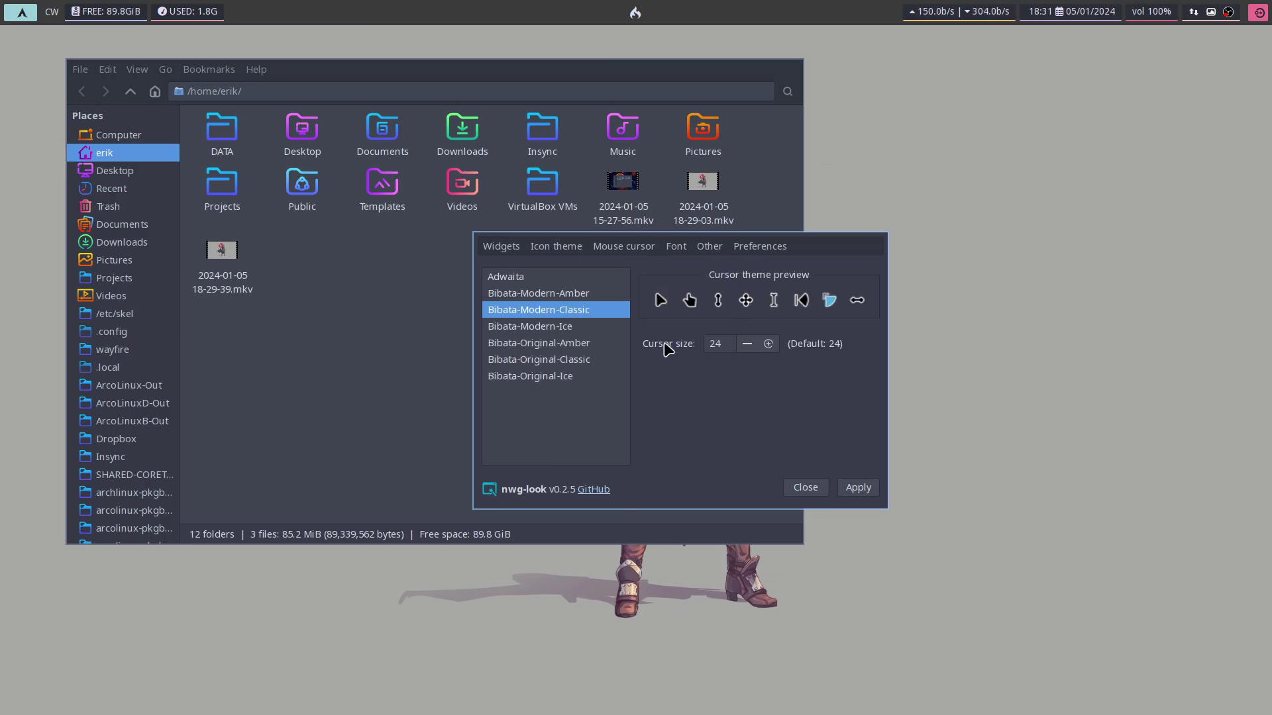
click(574, 329)
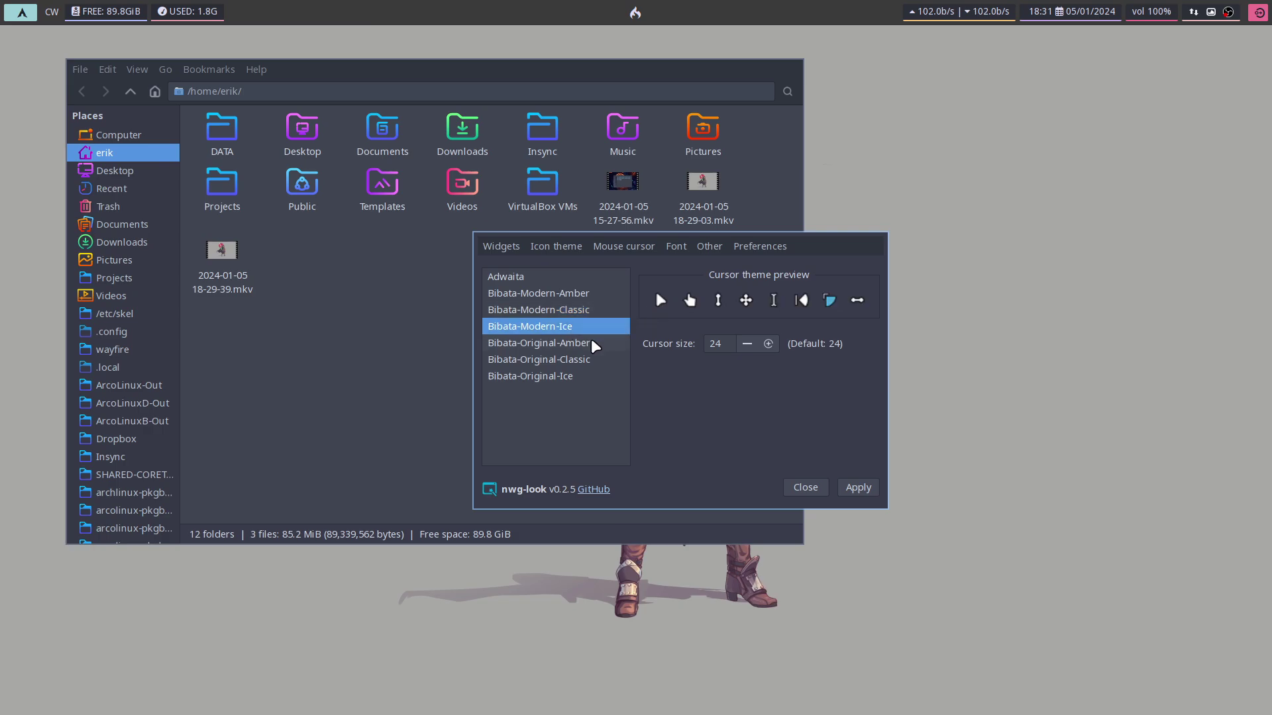
click(622, 343)
click(859, 488)
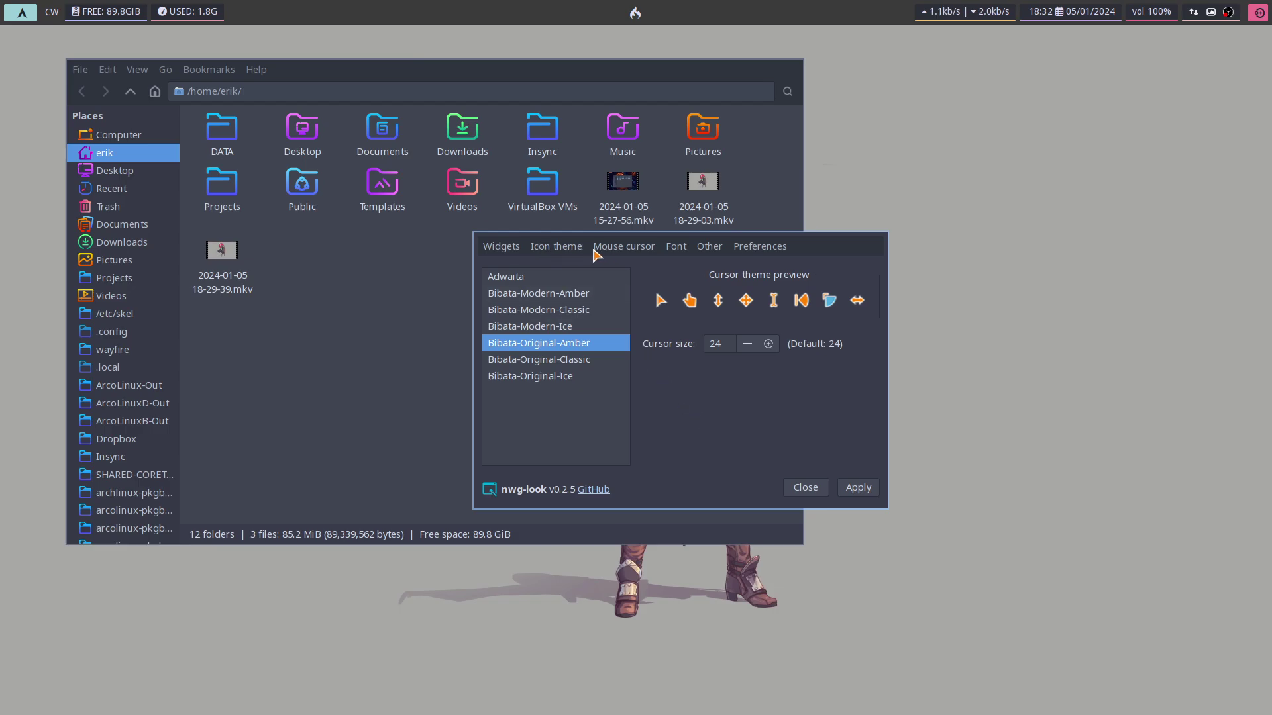
click(570, 250)
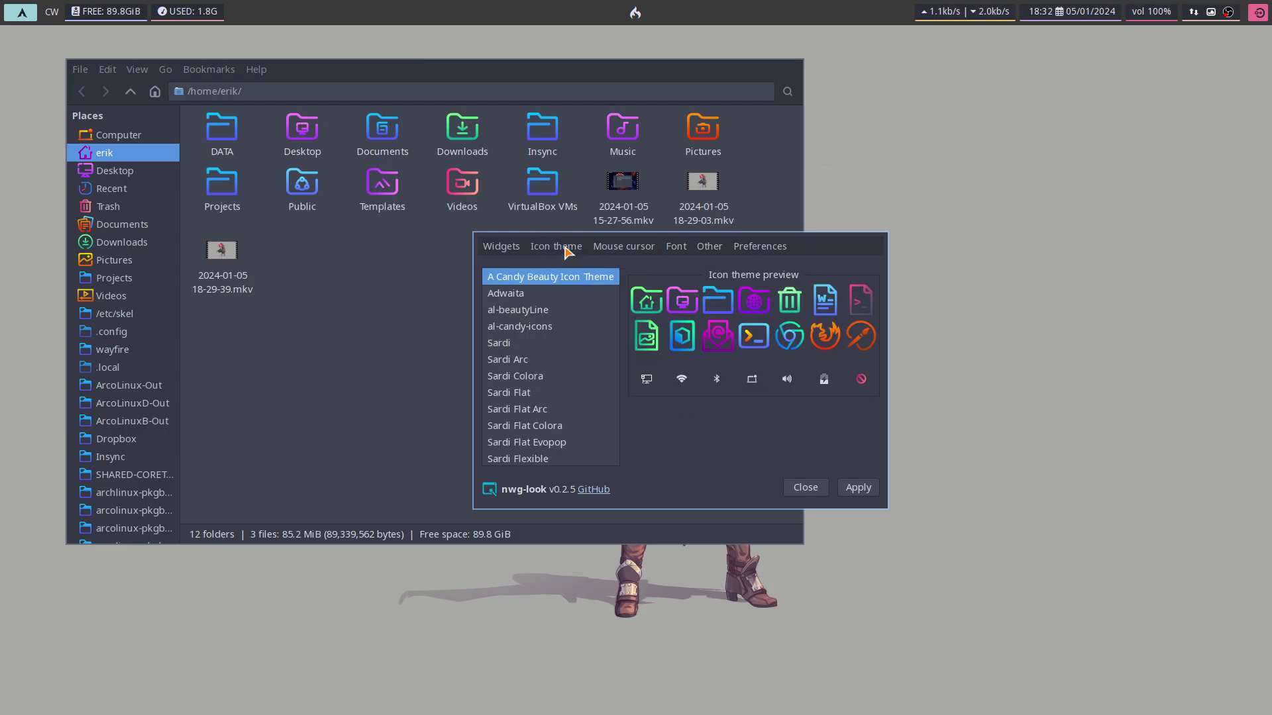
click(620, 249)
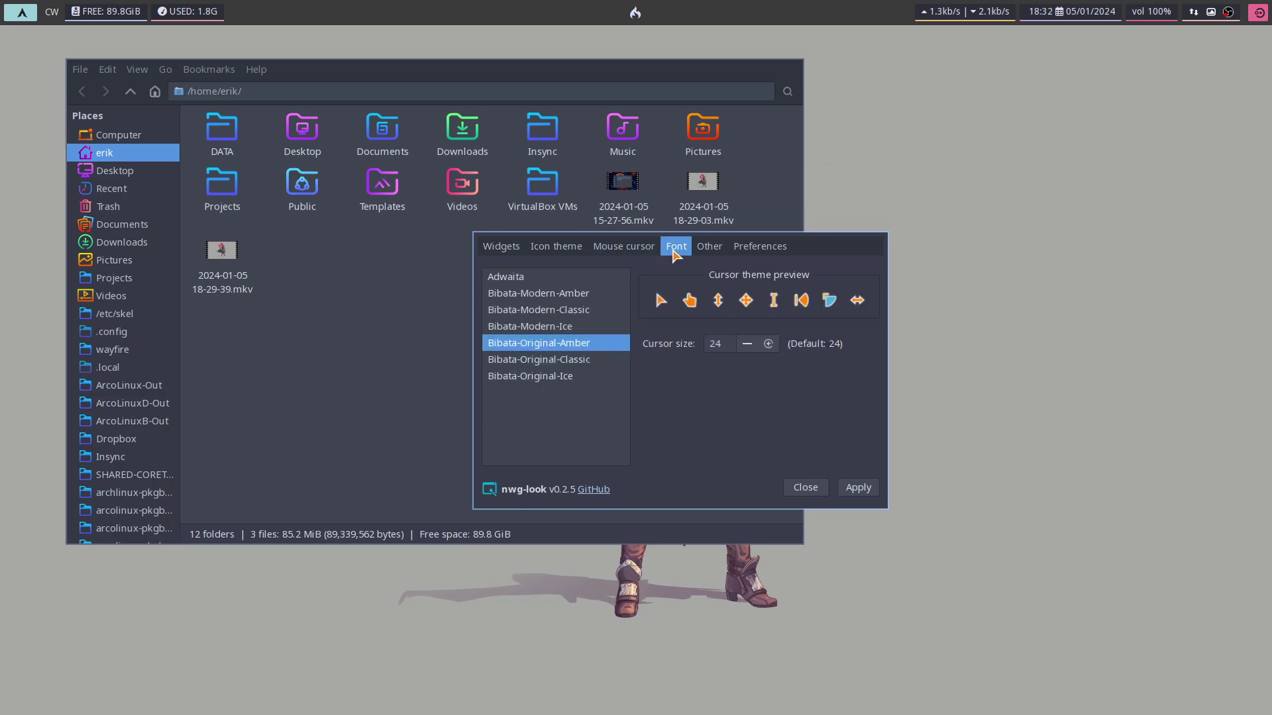
Set font hinting to Slight with rgba antialiasing, then view the Other and Preferences tabs
click(676, 255)
click(641, 301)
click(645, 285)
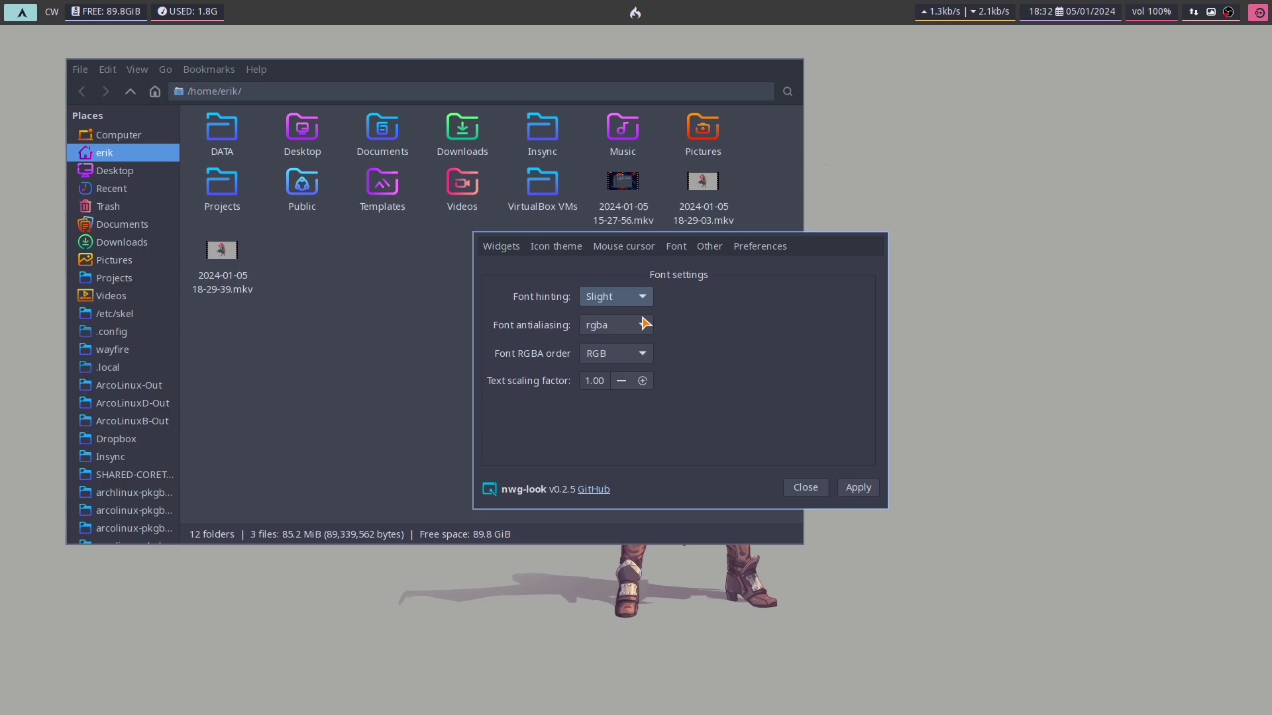
click(645, 323)
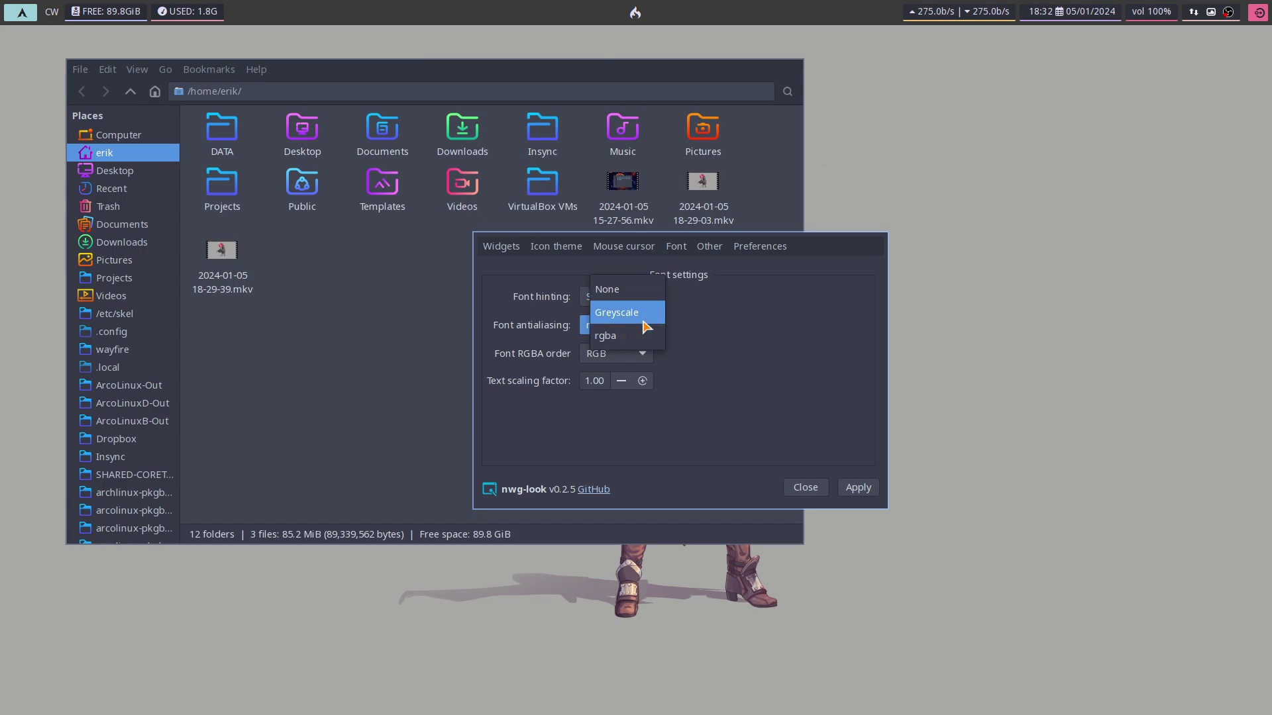
click(745, 326)
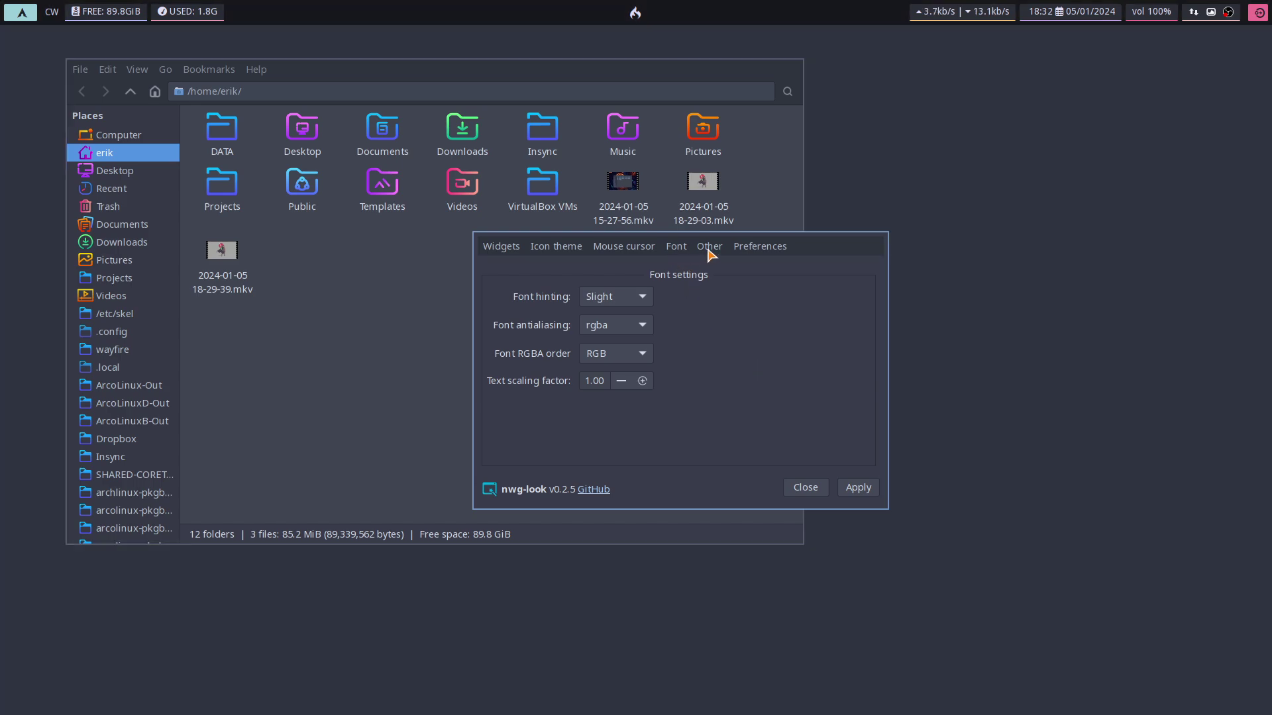
click(707, 249)
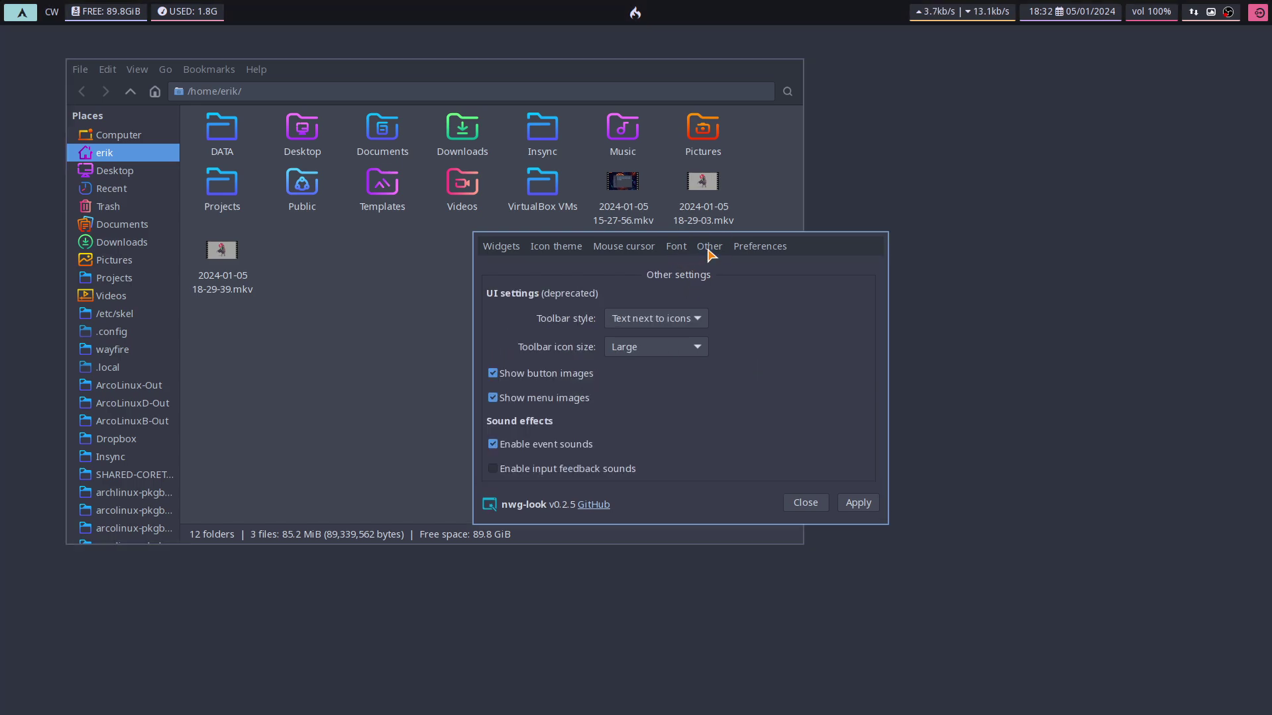
click(759, 252)
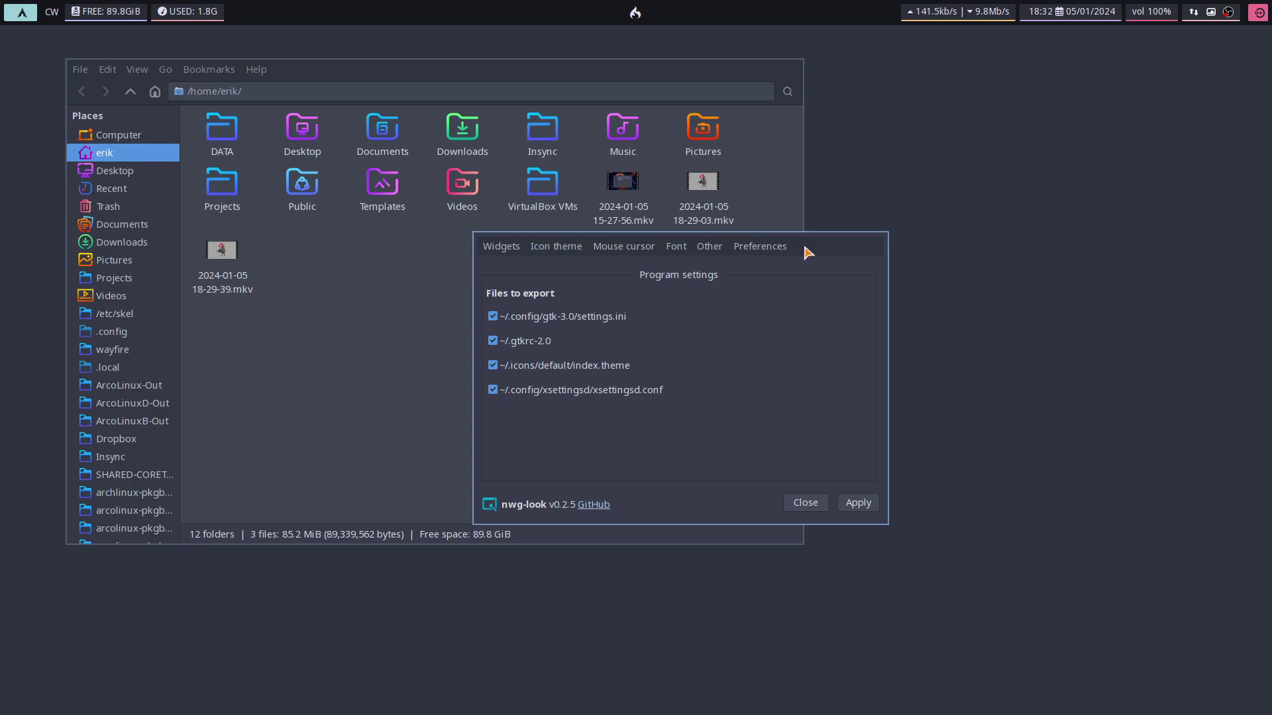
Move the nwg-look window aside and close it with Apply/Close
drag(806, 250, 1130, 204)
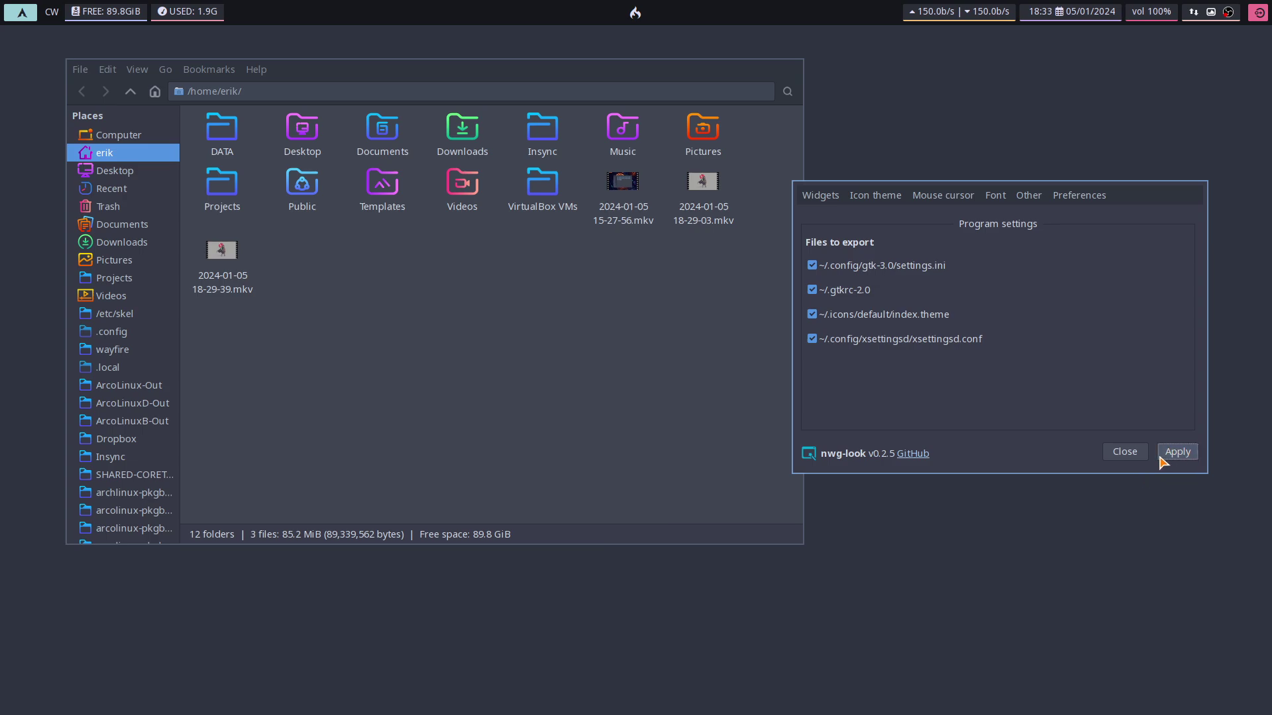
click(1133, 461)
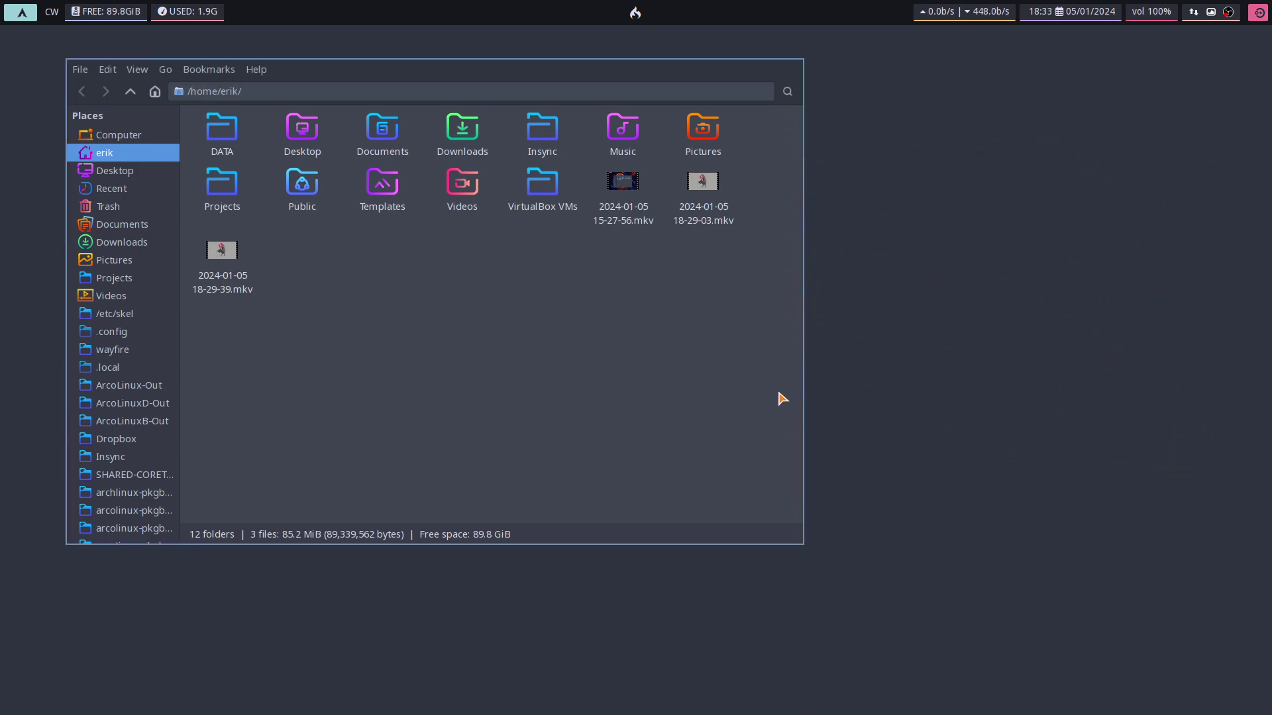